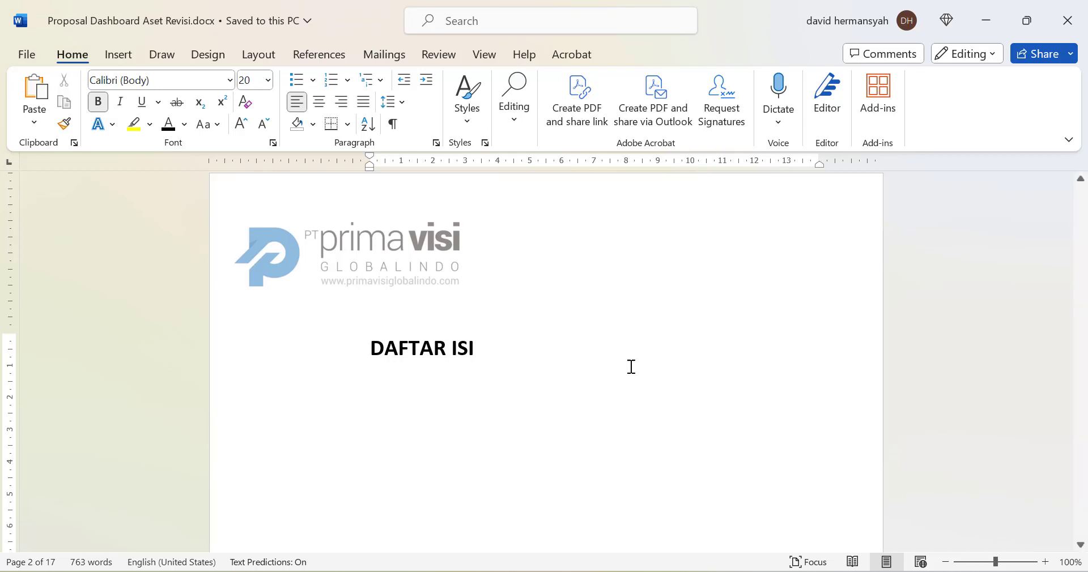
# Step: Delete the empty bullet and the blank space before the "Pelaporan dan komunikasi" bullet to remove the nearly empty page
pyautogui.scroll(-6, 531, 354)
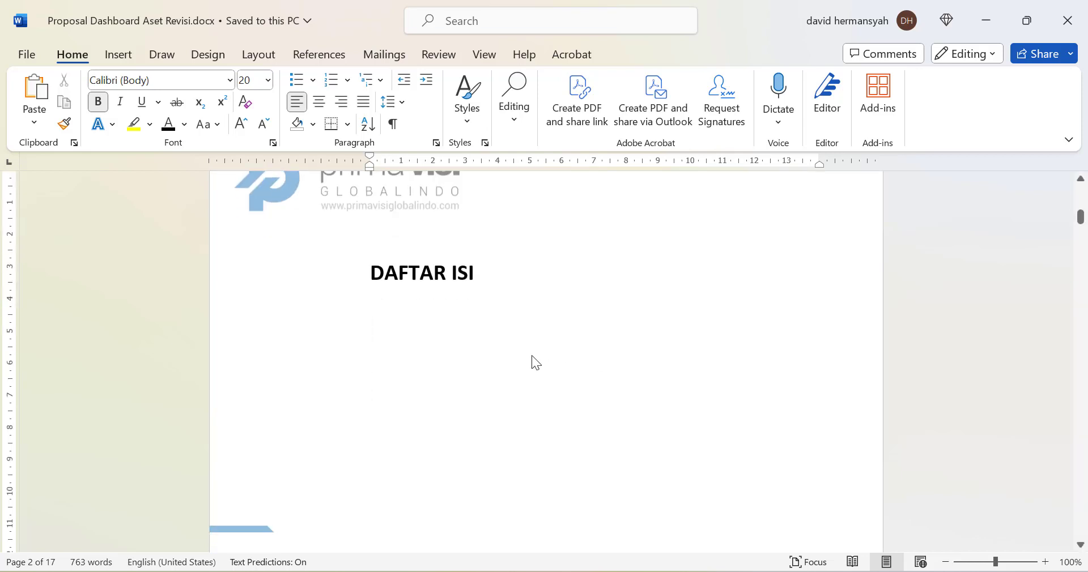
pyautogui.scroll(4, 536, 362)
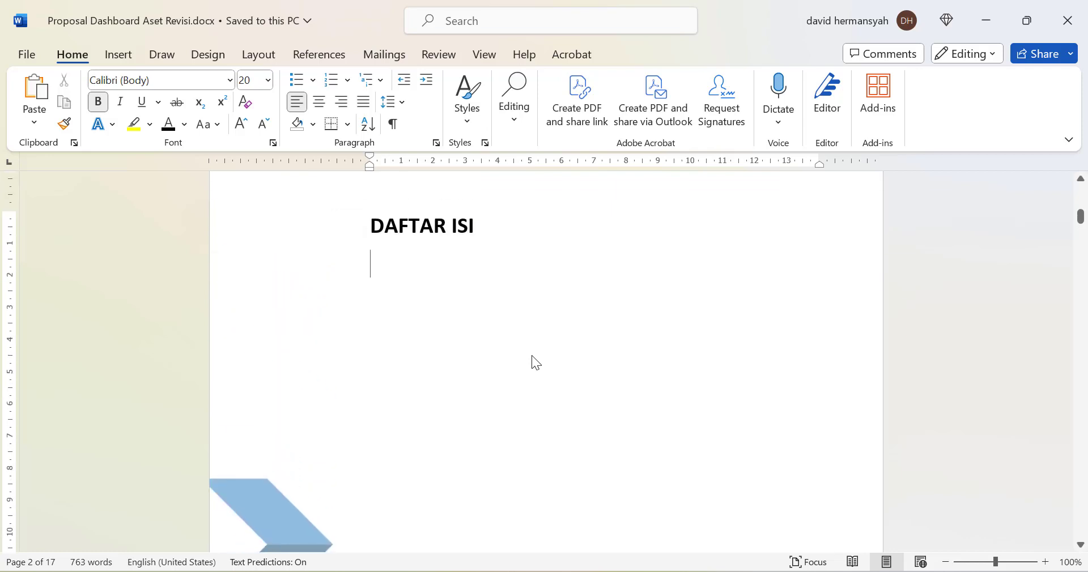
pyautogui.scroll(2, 532, 356)
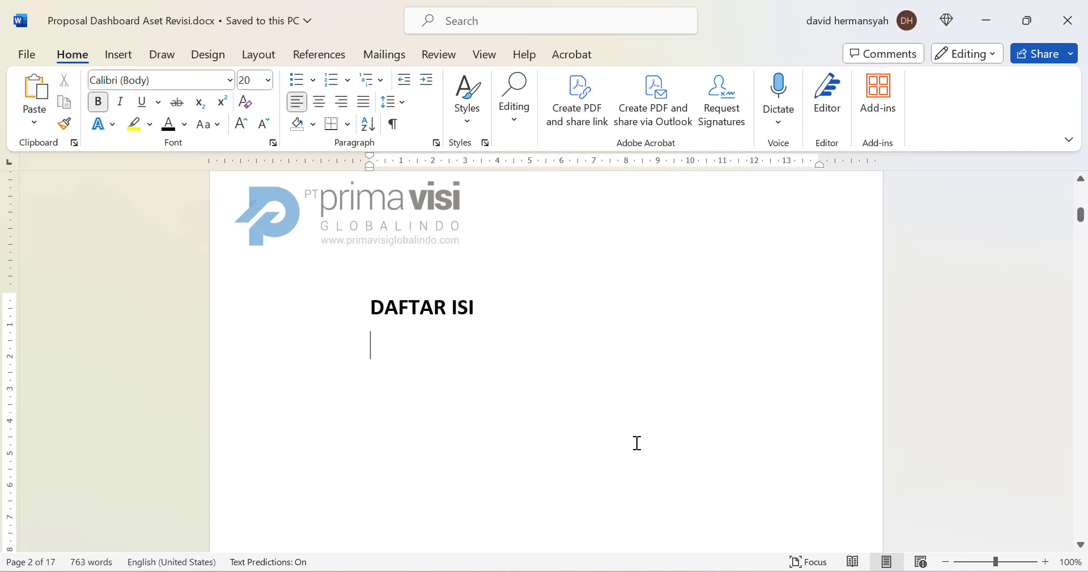
pyautogui.scroll(-10, 621, 419)
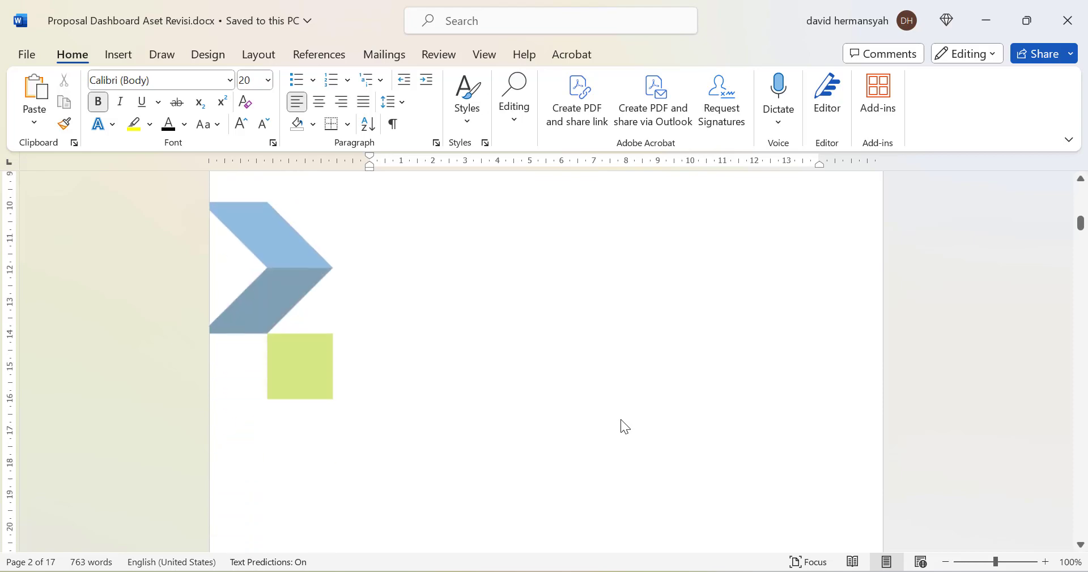
pyautogui.scroll(-15, 620, 419)
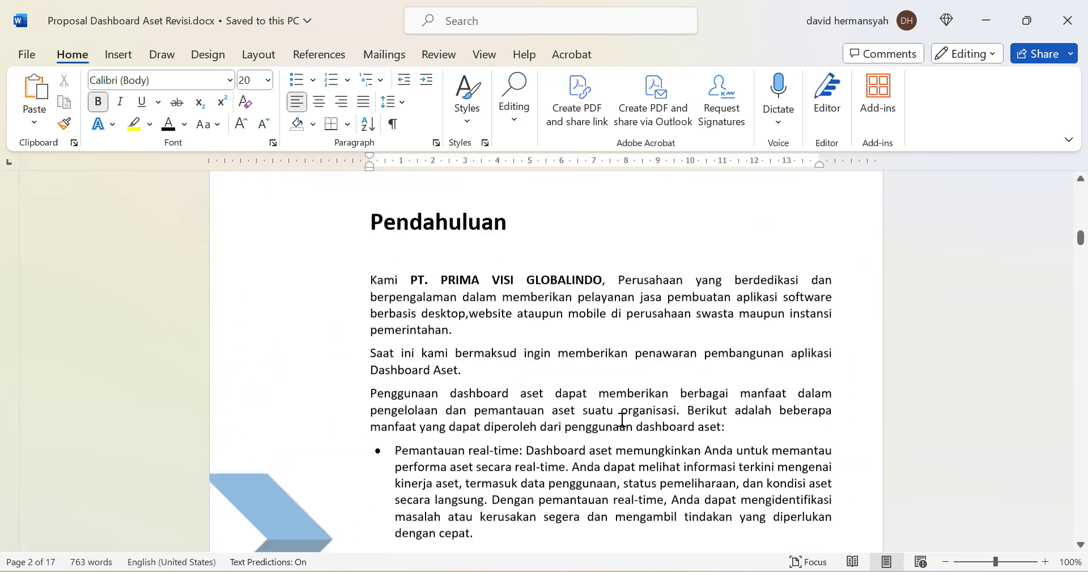
pyautogui.scroll(-8, 620, 419)
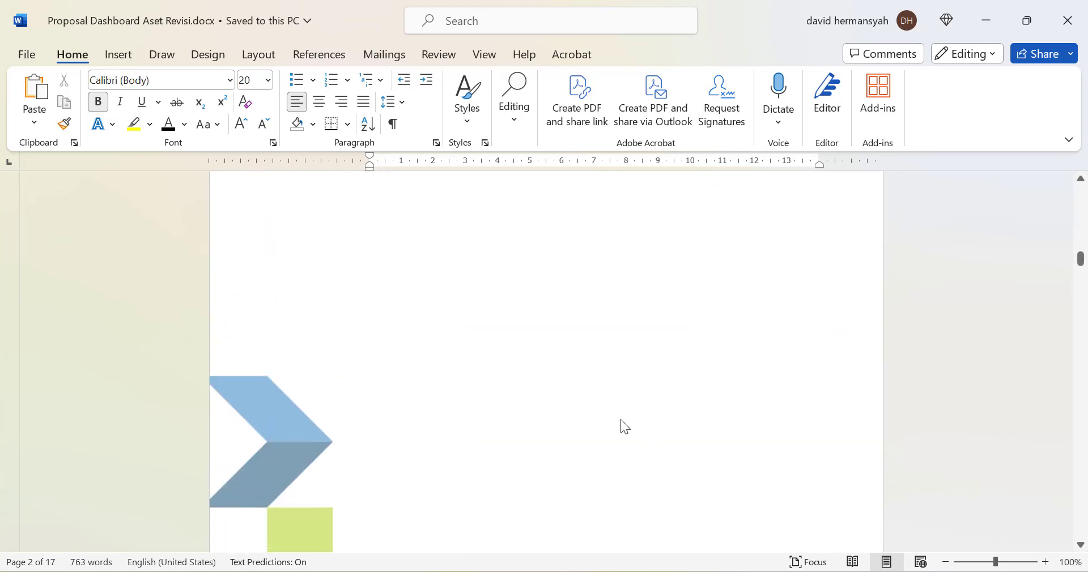
pyautogui.scroll(6, 621, 419)
pyautogui.click(446, 396)
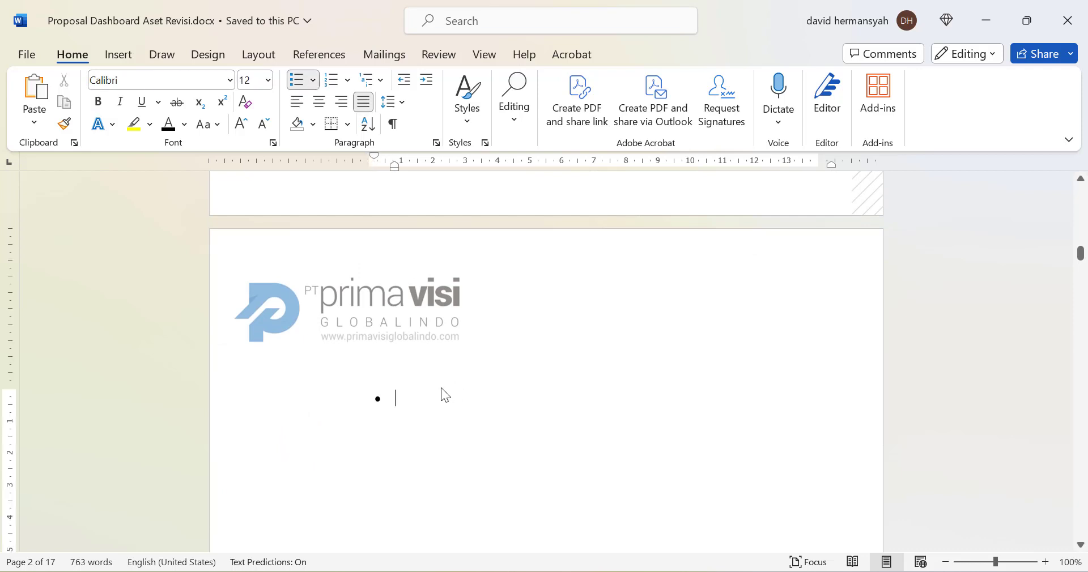
pyautogui.press('BackSpace')
pyautogui.press('BackSpace')
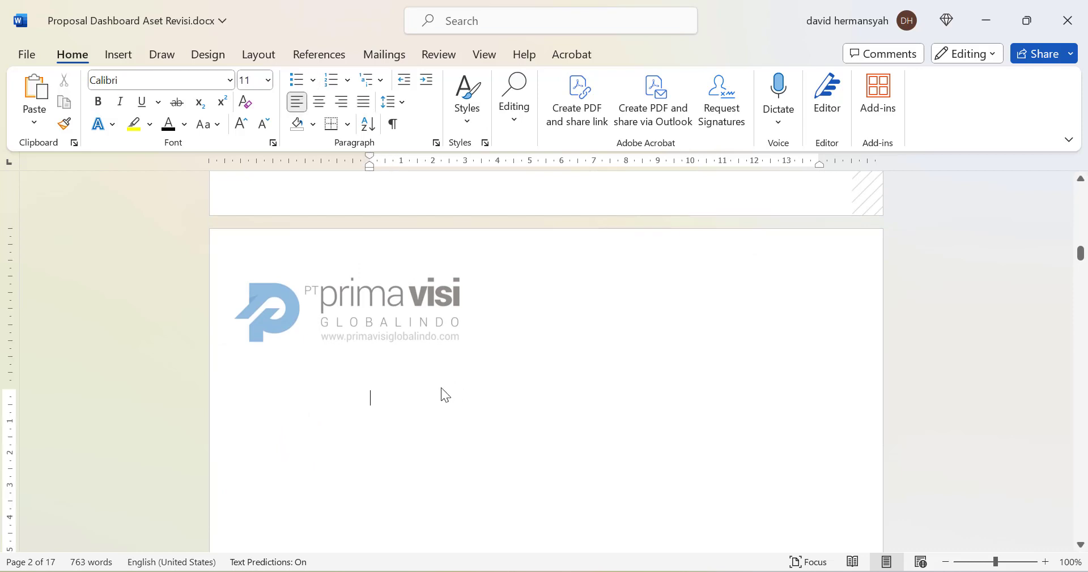
pyautogui.press('Delete')
pyautogui.press('Delete')
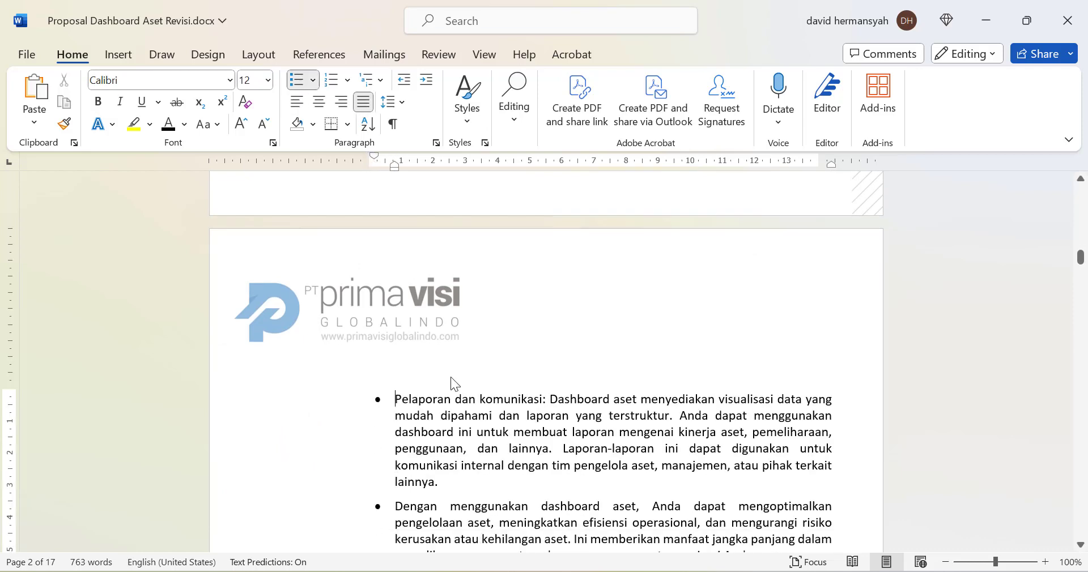
# Step: Insert an automatic table of contents with the "Contents" title on the empty line below the DAFTAR ISI heading
pyautogui.scroll(-10, 450, 377)
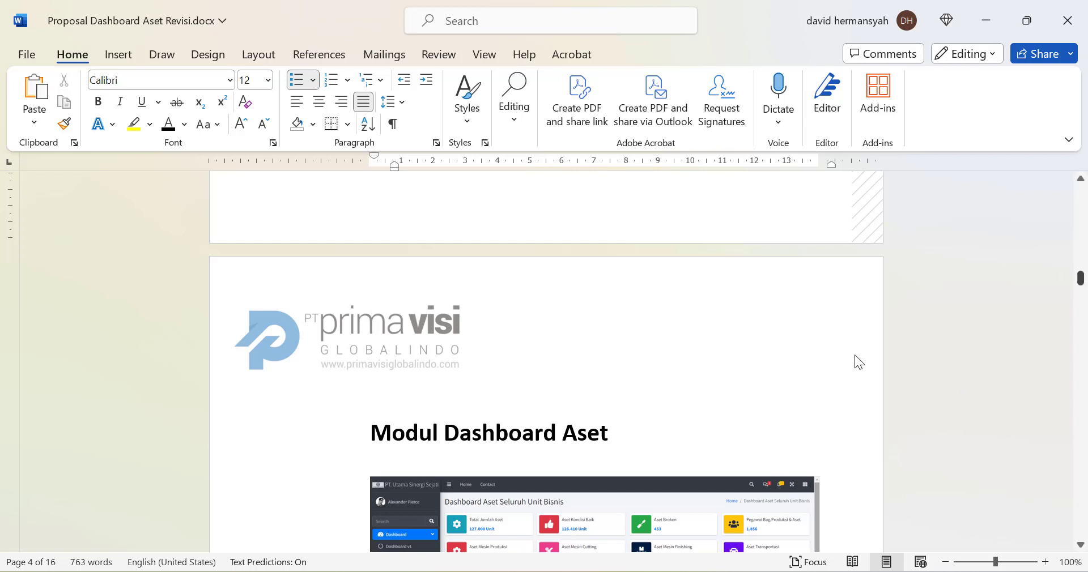
pyautogui.scroll(15, 854, 354)
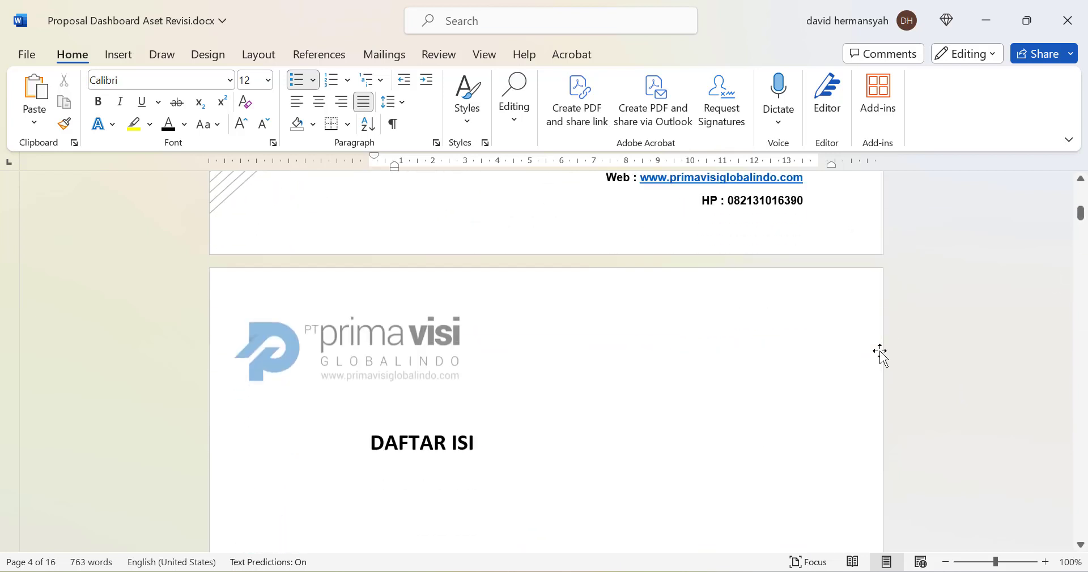
pyautogui.scroll(-2, 879, 355)
pyautogui.click(412, 379)
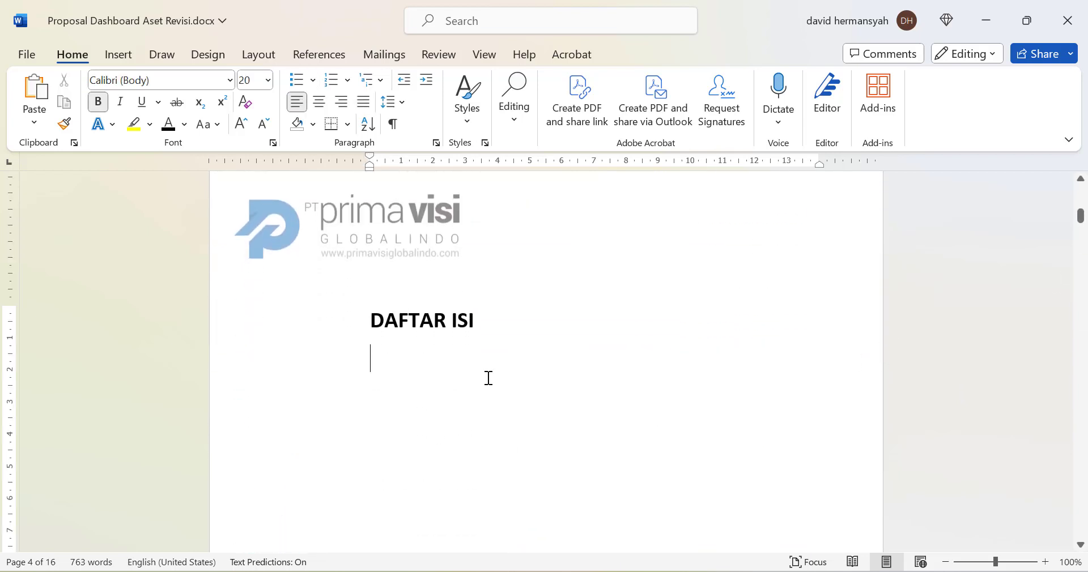
pyautogui.click(302, 60)
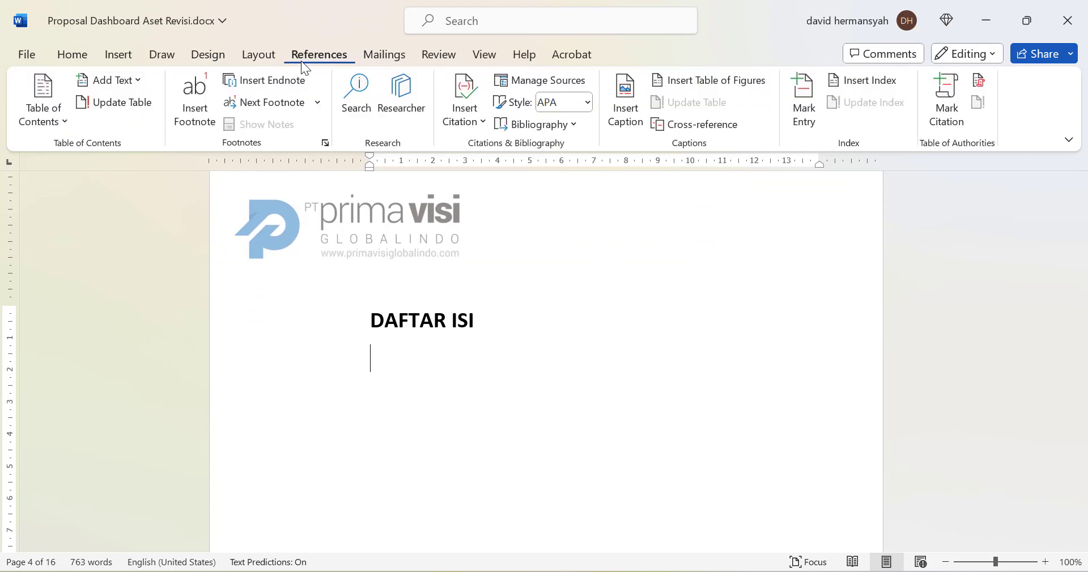
pyautogui.click(55, 119)
pyautogui.click(74, 225)
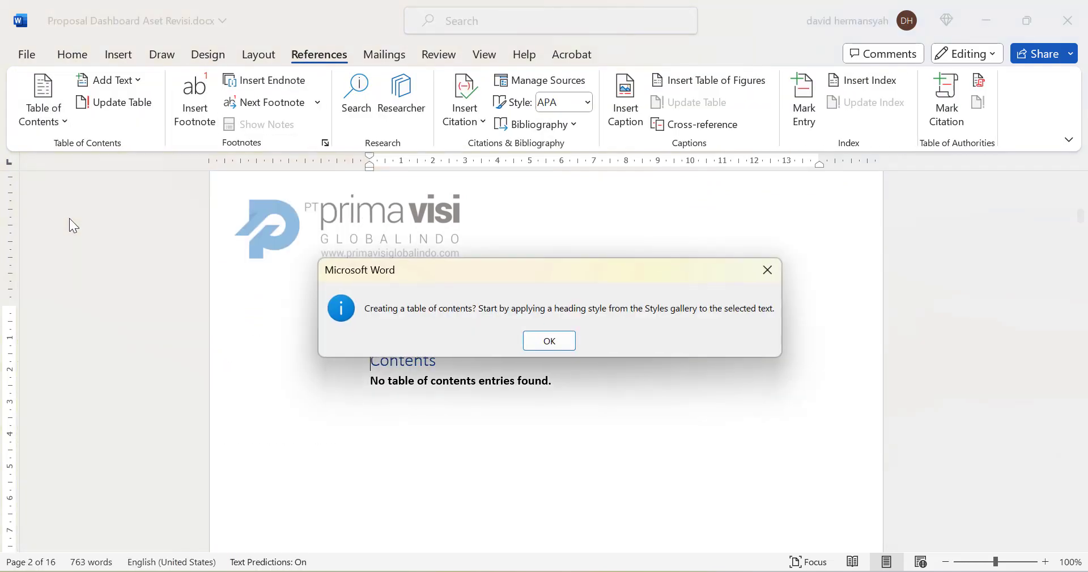
pyautogui.click(554, 342)
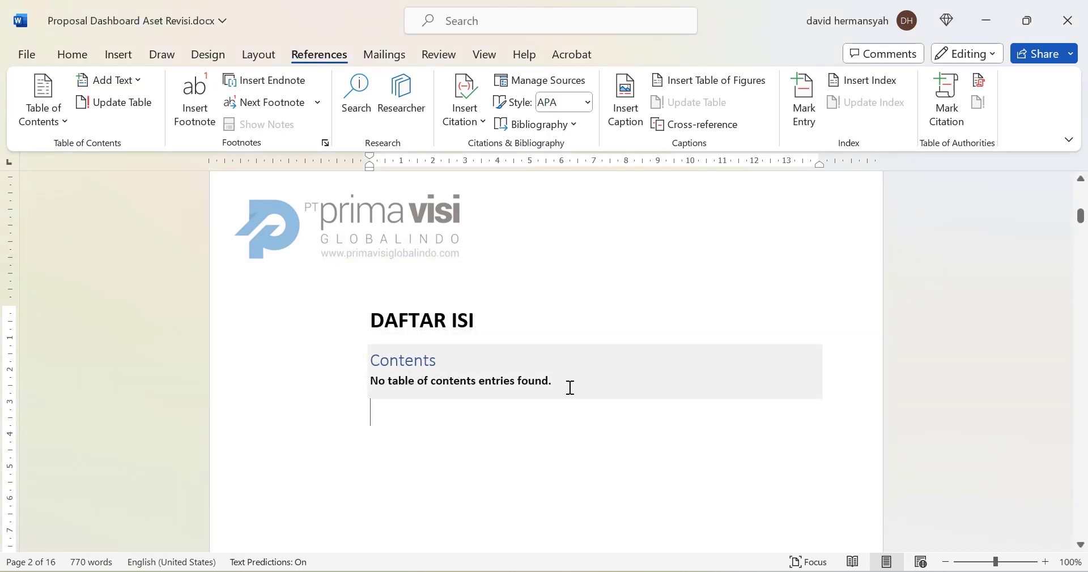
# Step: Apply the Heading 1 style to the "Pendahuluan" title on page 3
pyautogui.scroll(-7, 393, 411)
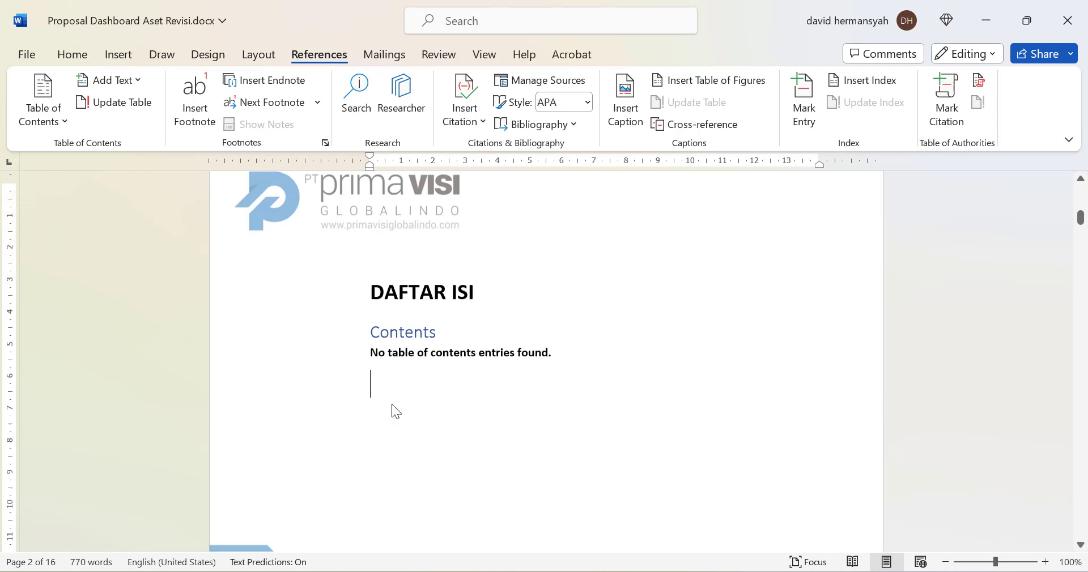
pyautogui.scroll(-8, 392, 404)
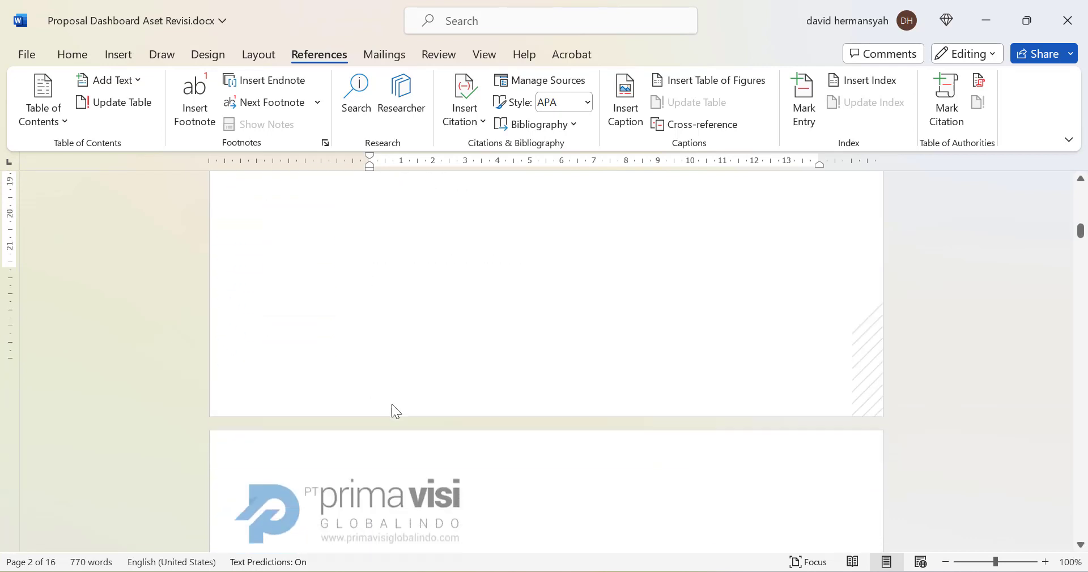
pyautogui.scroll(-3, 392, 404)
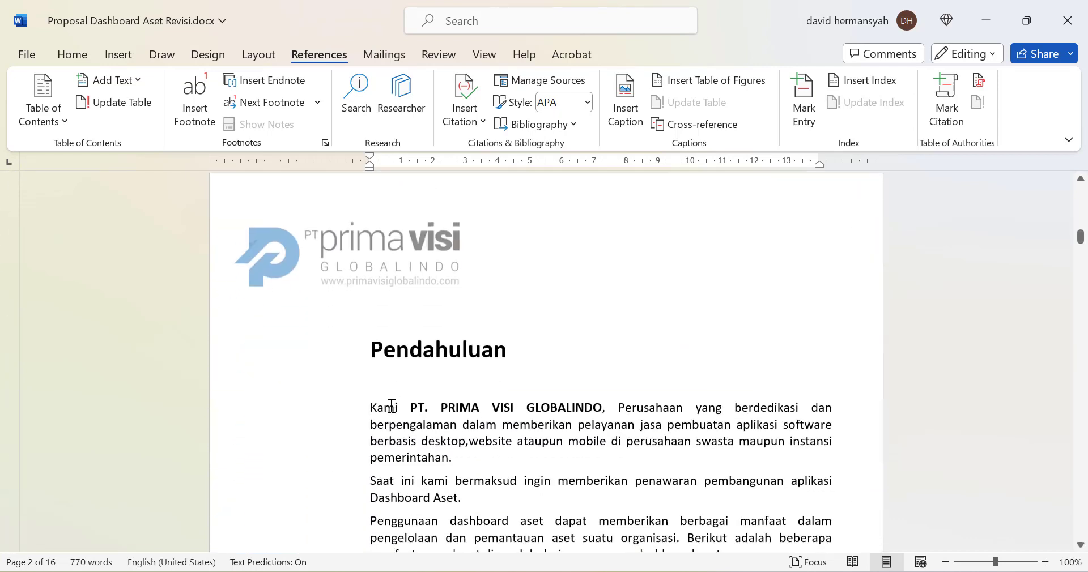
pyautogui.click(288, 351)
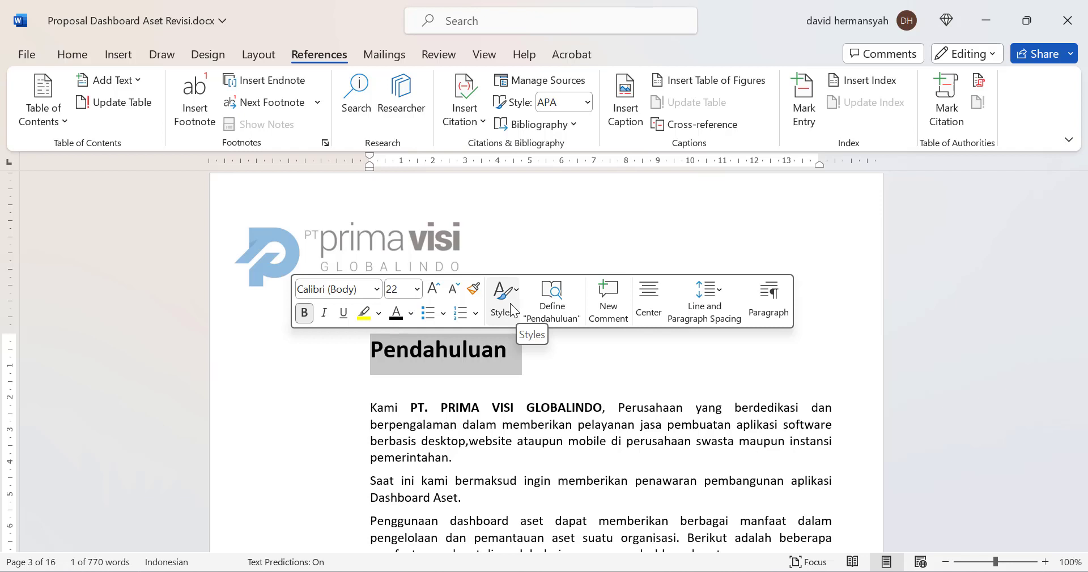
pyautogui.click(490, 369)
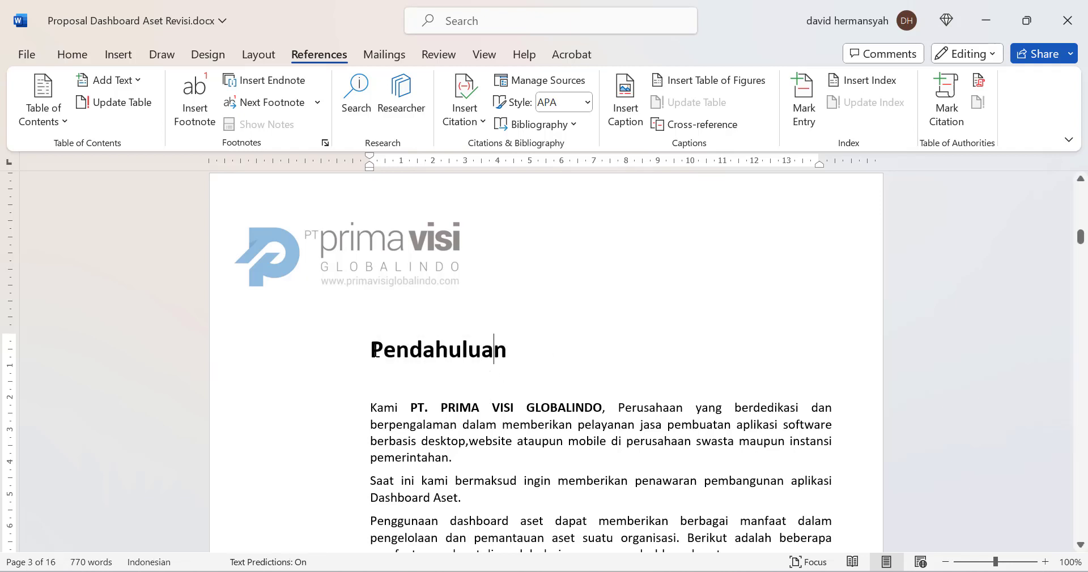
pyautogui.click(298, 363)
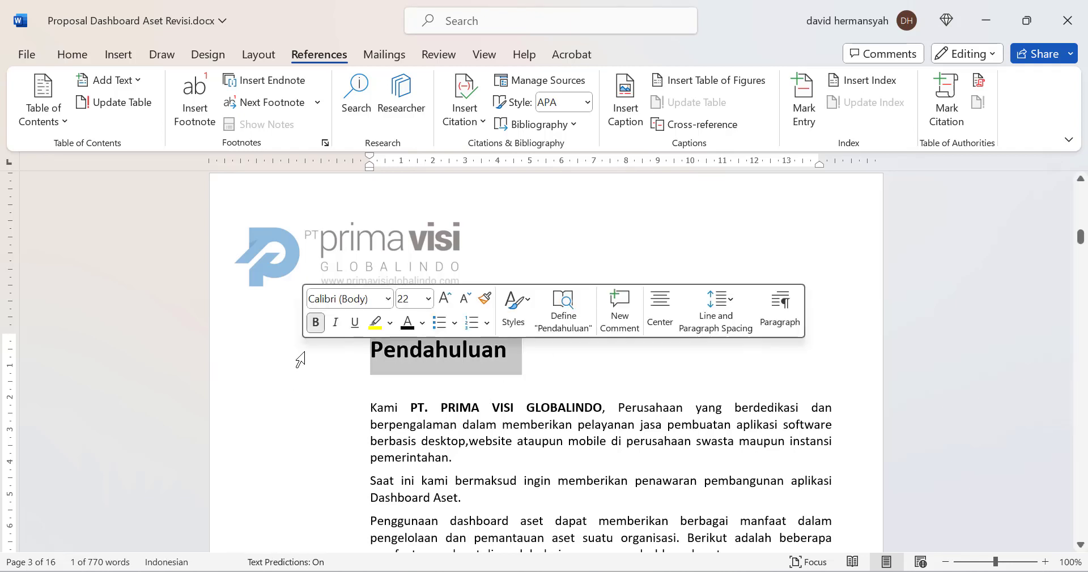
pyautogui.rightClick(420, 354)
pyautogui.click(633, 180)
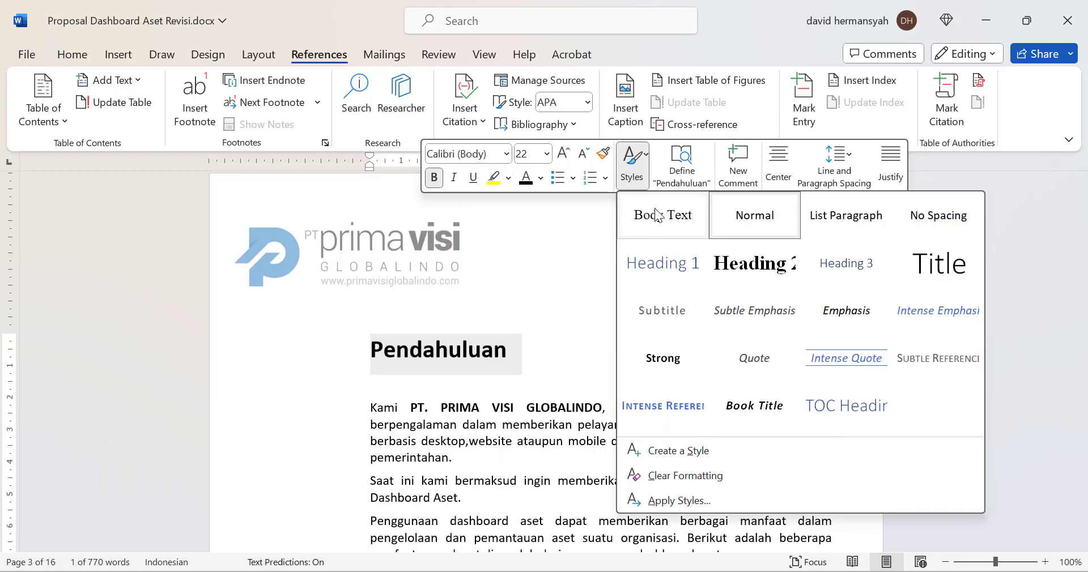
pyautogui.click(665, 263)
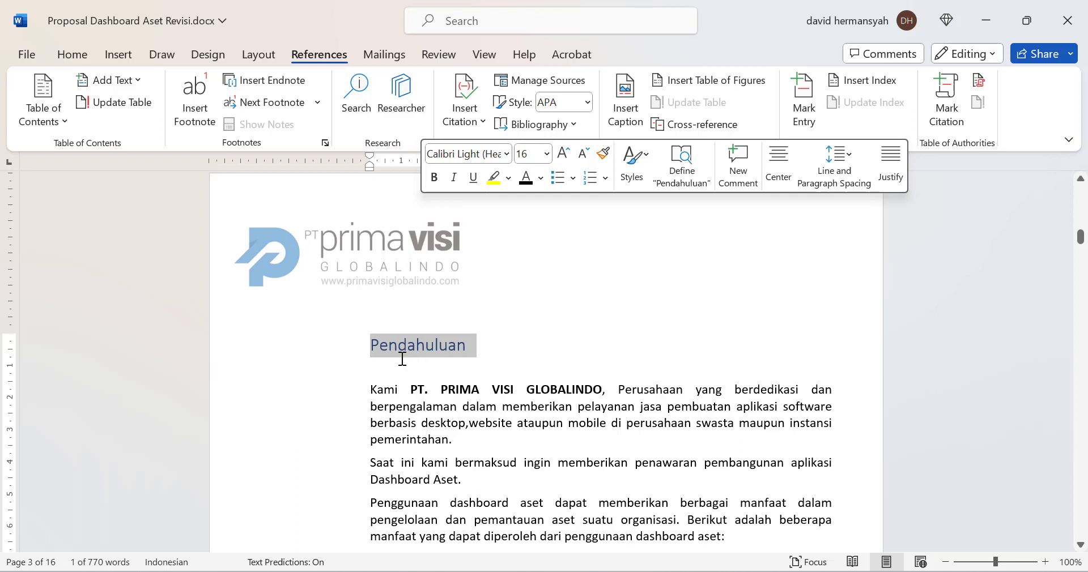
# Step: Format the "Pendahuluan" heading with font size 24, black text colour and bold
pyautogui.click(338, 364)
pyautogui.click(338, 347)
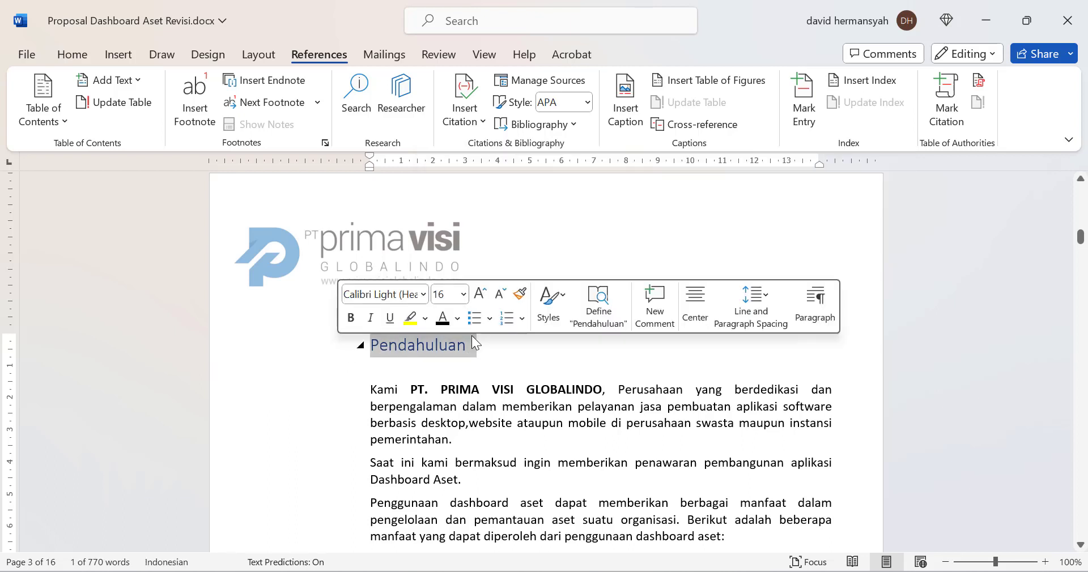
pyautogui.click(464, 298)
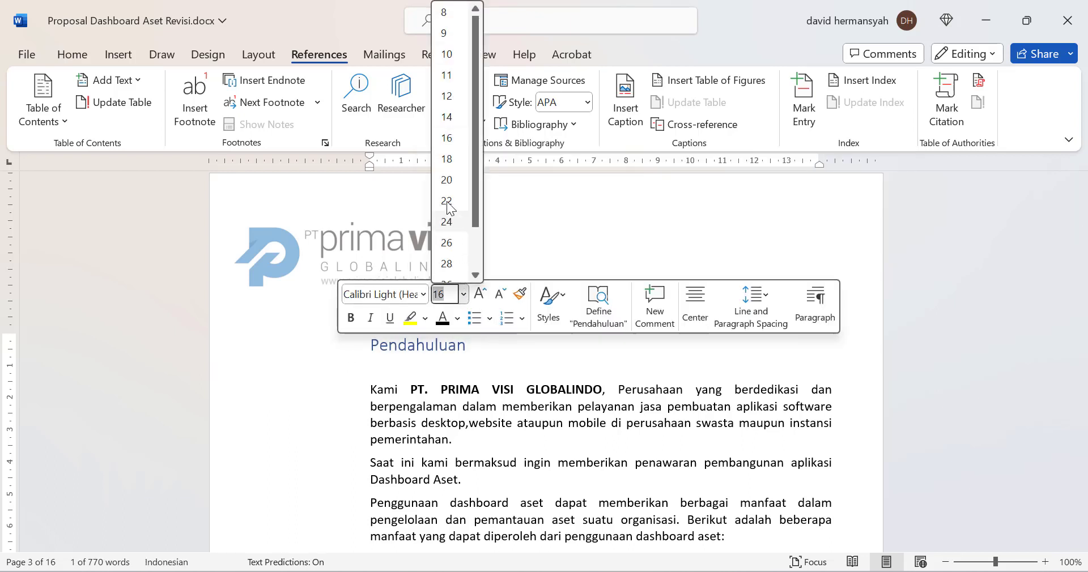
pyautogui.click(450, 221)
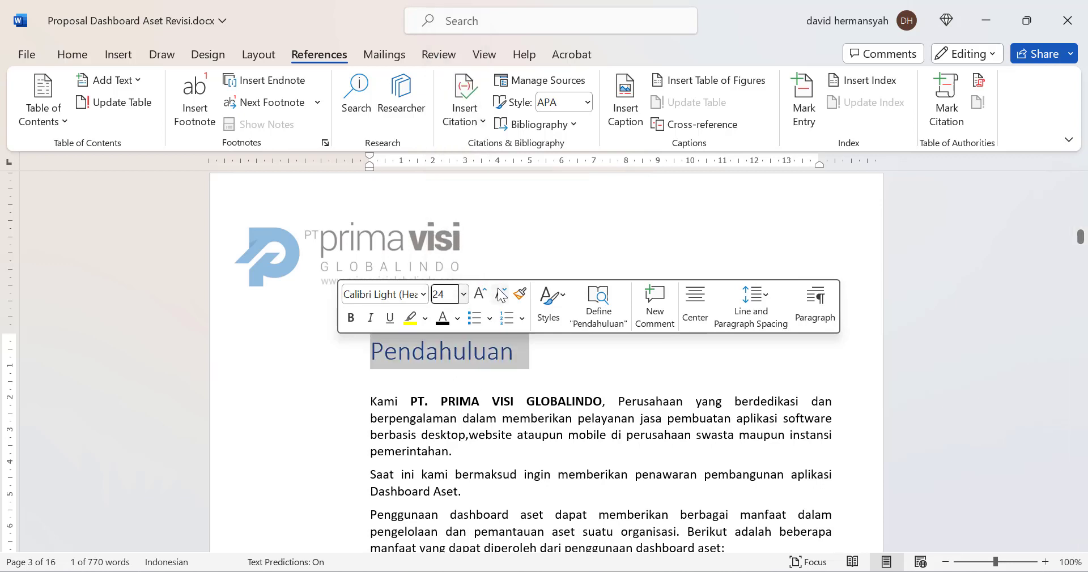
pyautogui.click(442, 319)
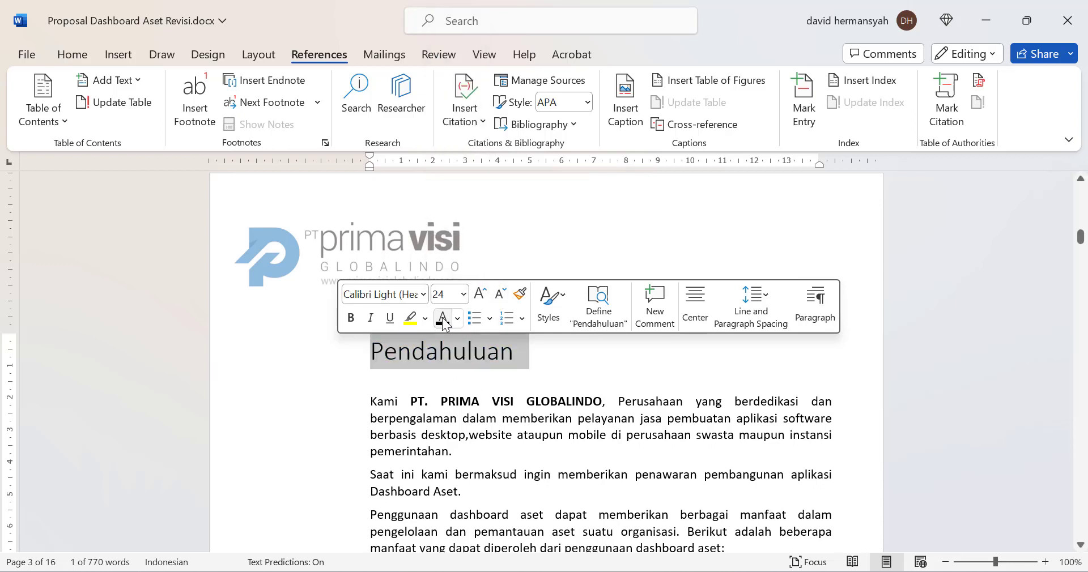
pyautogui.click(351, 316)
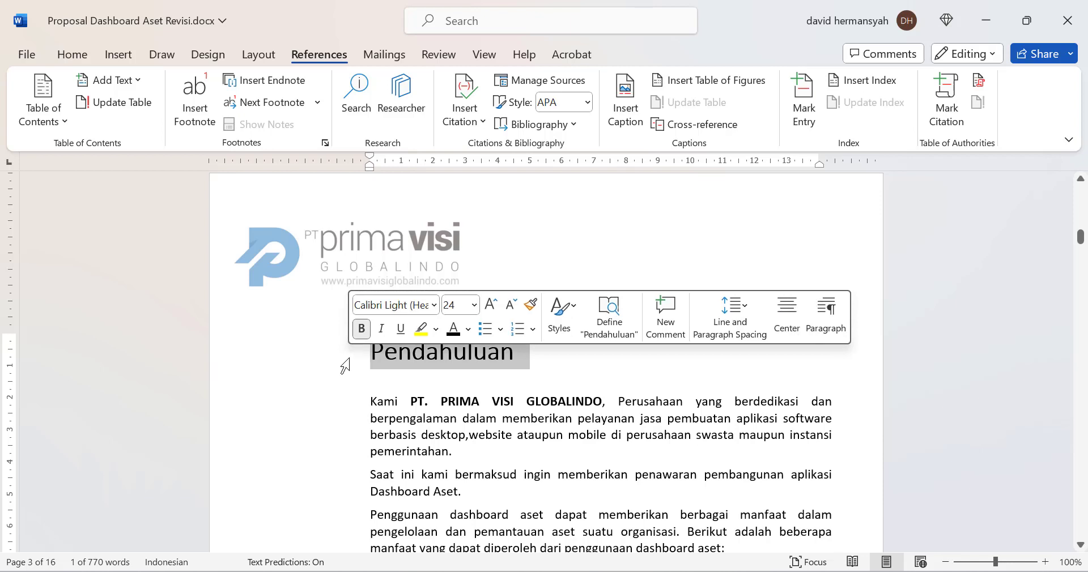
# Step: Update the table of contents below DAFTAR ISI to include the "Pendahuluan" heading
pyautogui.scroll(3, 958, 260)
pyautogui.scroll(20, 958, 259)
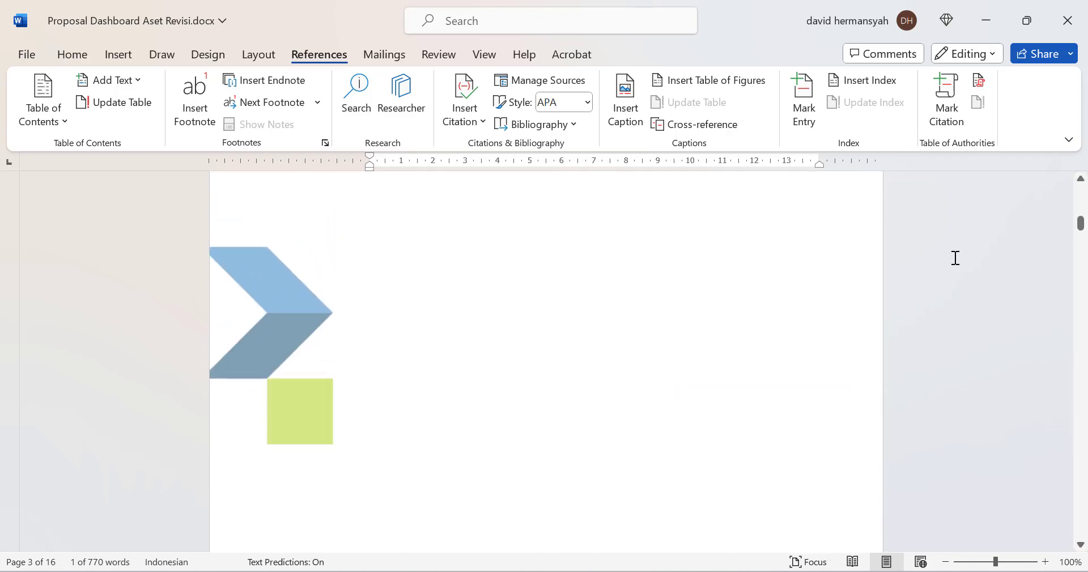
pyautogui.click(485, 382)
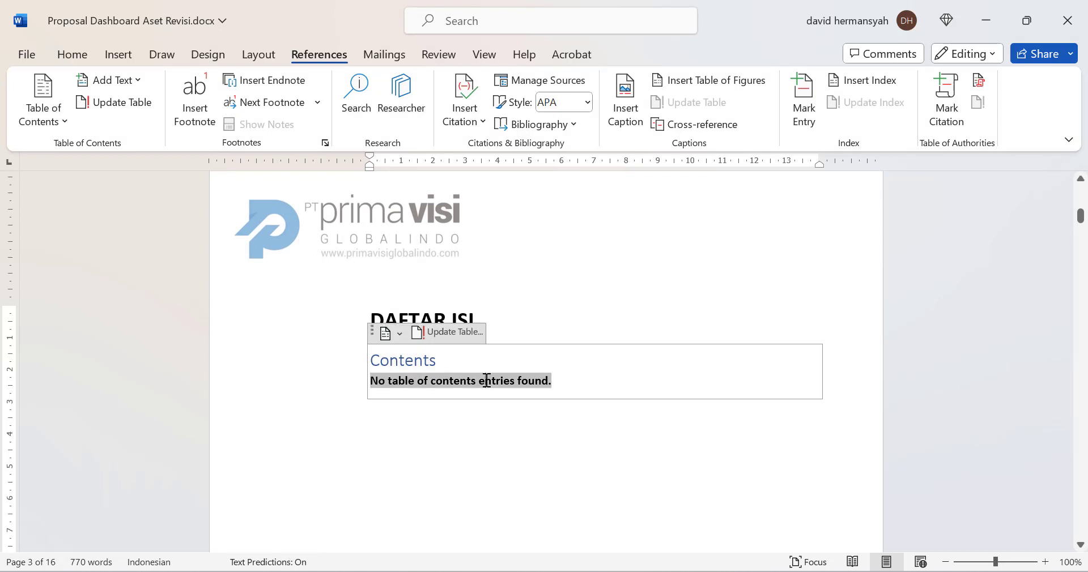
pyautogui.click(444, 332)
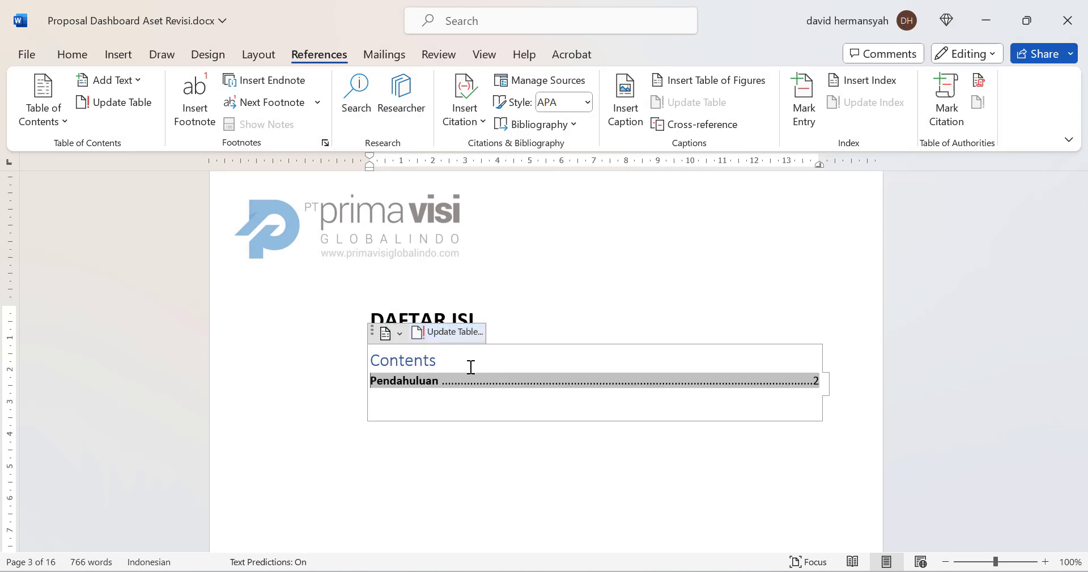
# Step: Copy the formatting of the "Pendahuluan" heading onto the "Modul Dashboard Aset" title with Format Painter
pyautogui.scroll(-15, 777, 413)
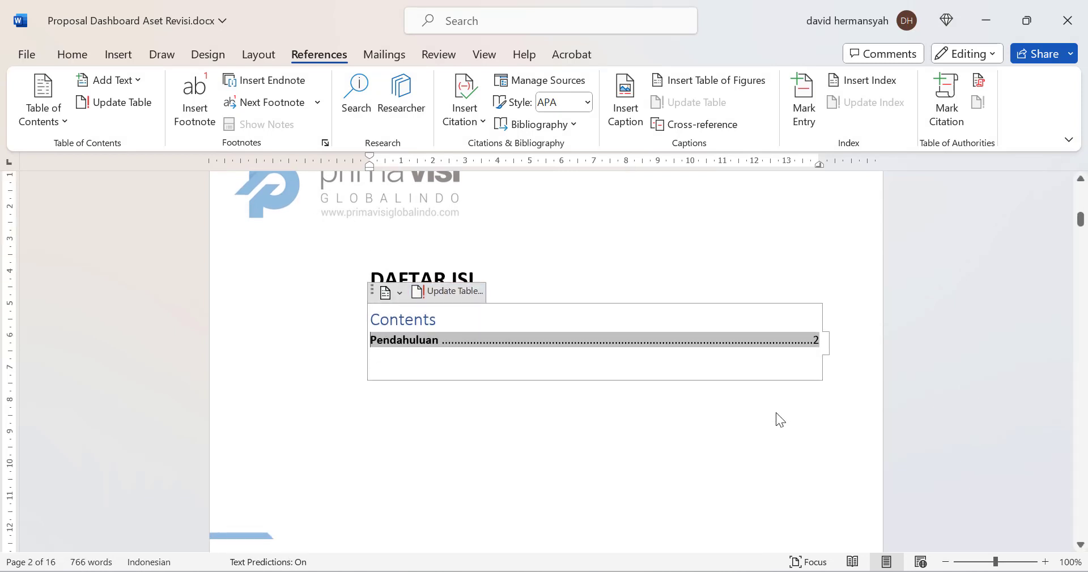
pyautogui.scroll(-4, 776, 413)
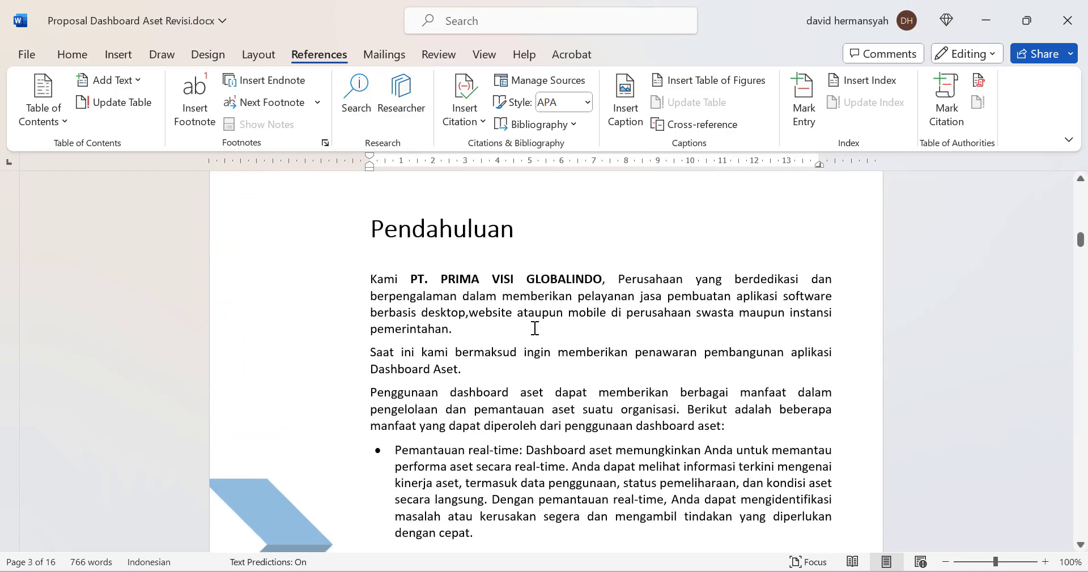
pyautogui.click(315, 237)
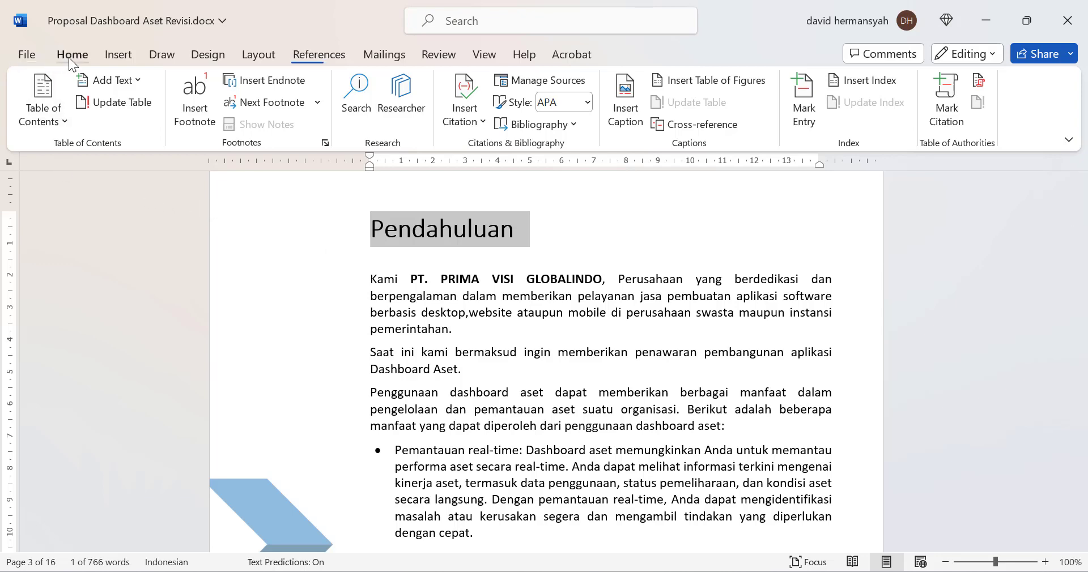
pyautogui.click(70, 57)
pyautogui.click(66, 125)
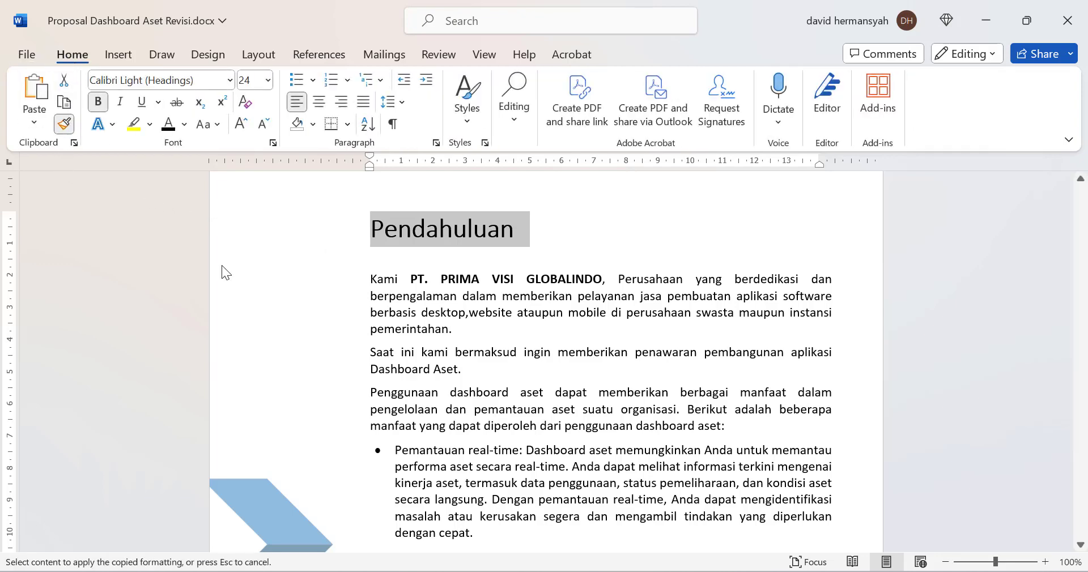
pyautogui.scroll(-10, 371, 340)
pyautogui.scroll(-15, 371, 340)
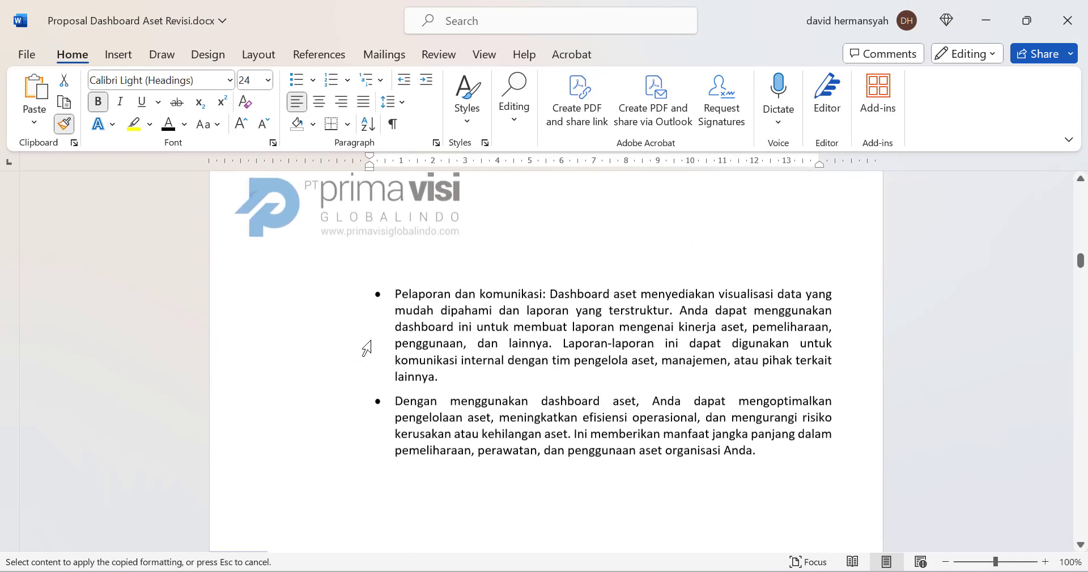
pyautogui.scroll(-3, 371, 343)
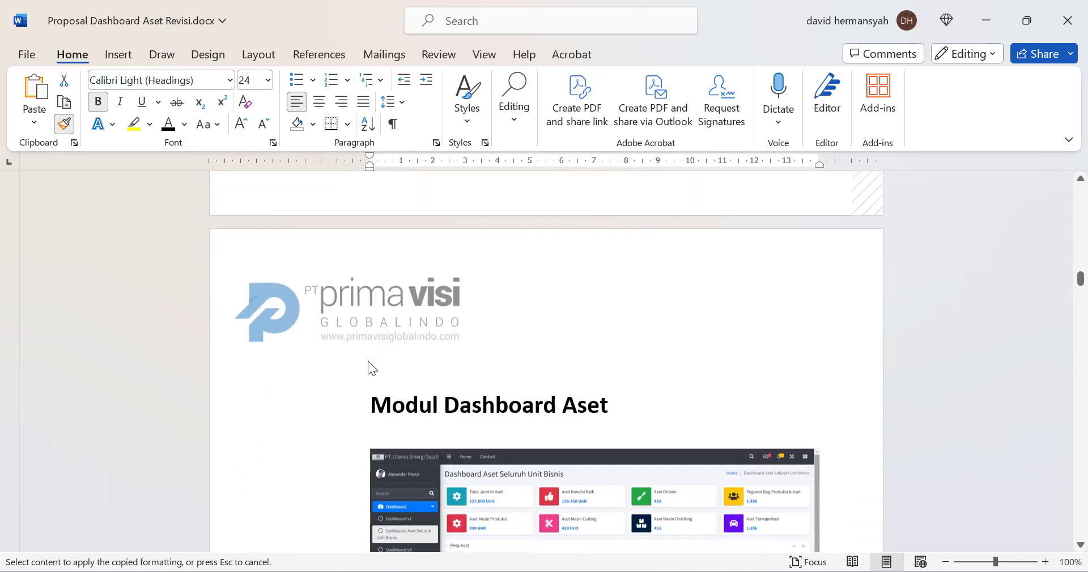
pyautogui.click(334, 412)
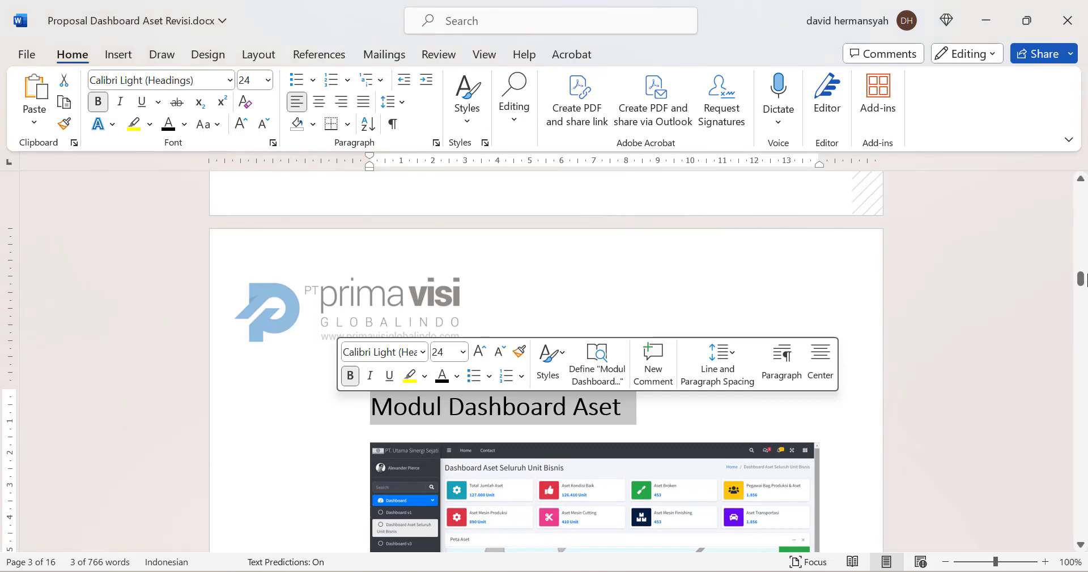
# Step: Update the entire table of contents below DAFTAR ISI to include the "Modul Dashboard Aset" heading
pyautogui.moveTo(1081, 279); pyautogui.dragTo(1082, 223)
pyautogui.click(556, 386)
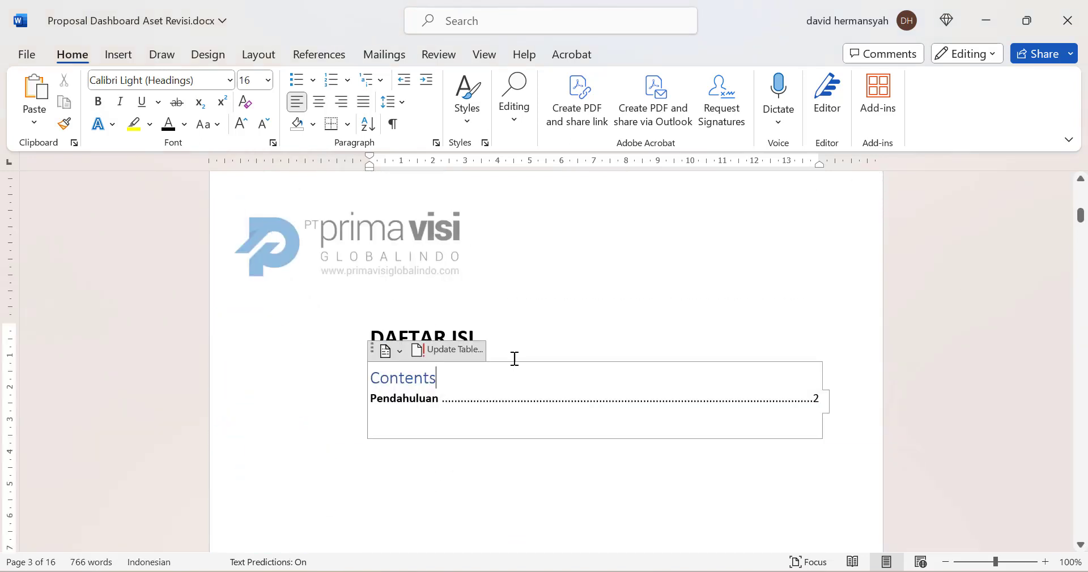
pyautogui.click(473, 349)
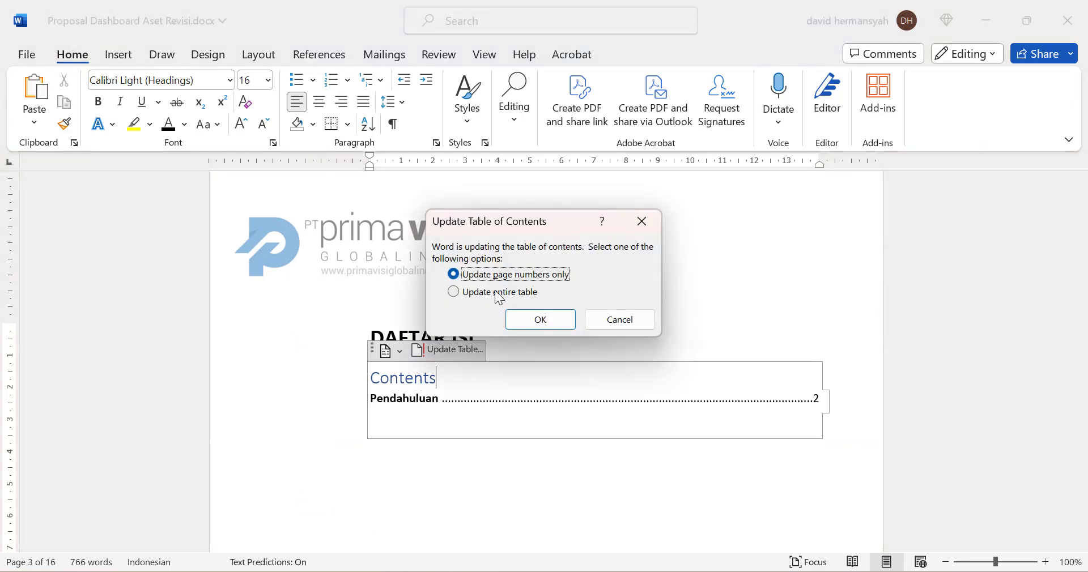
pyautogui.click(495, 292)
pyautogui.click(541, 318)
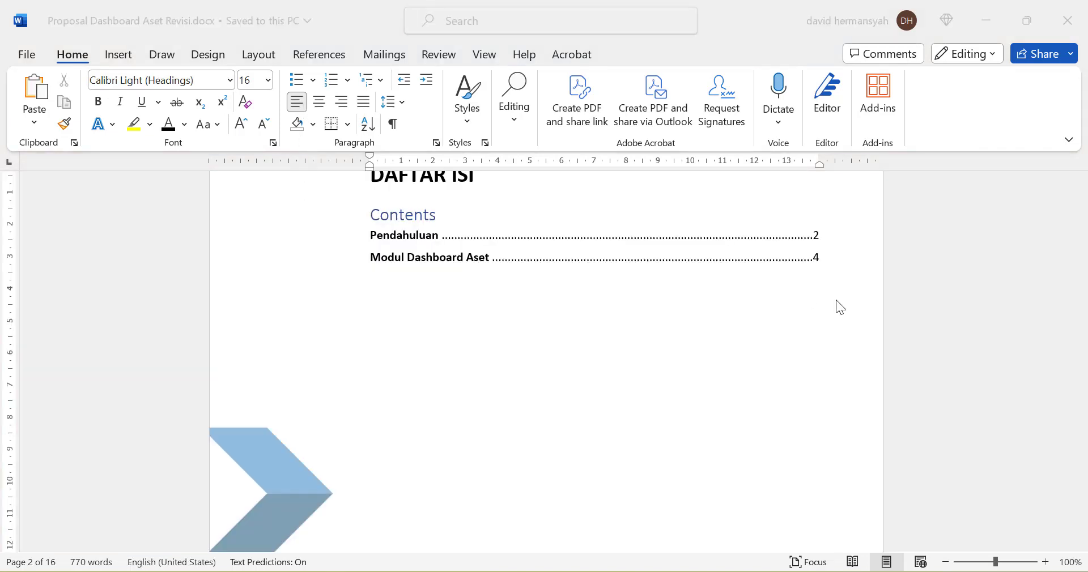
# Step: Add a new line reading "Tinjauan Teori" directly below the "Pendahuluan" heading on page 3
pyautogui.scroll(-10, 827, 396)
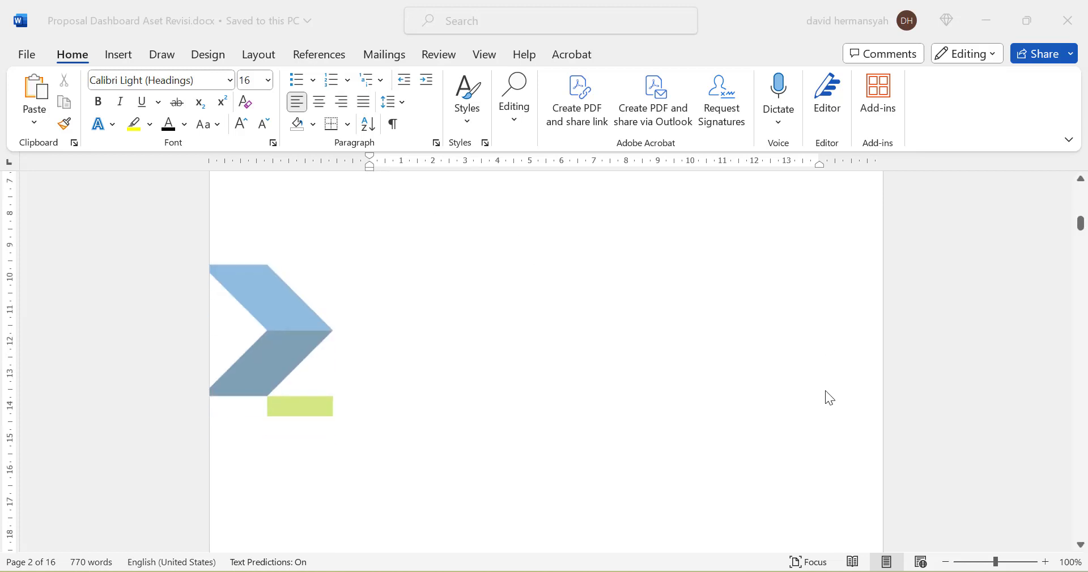
pyautogui.scroll(-5, 830, 399)
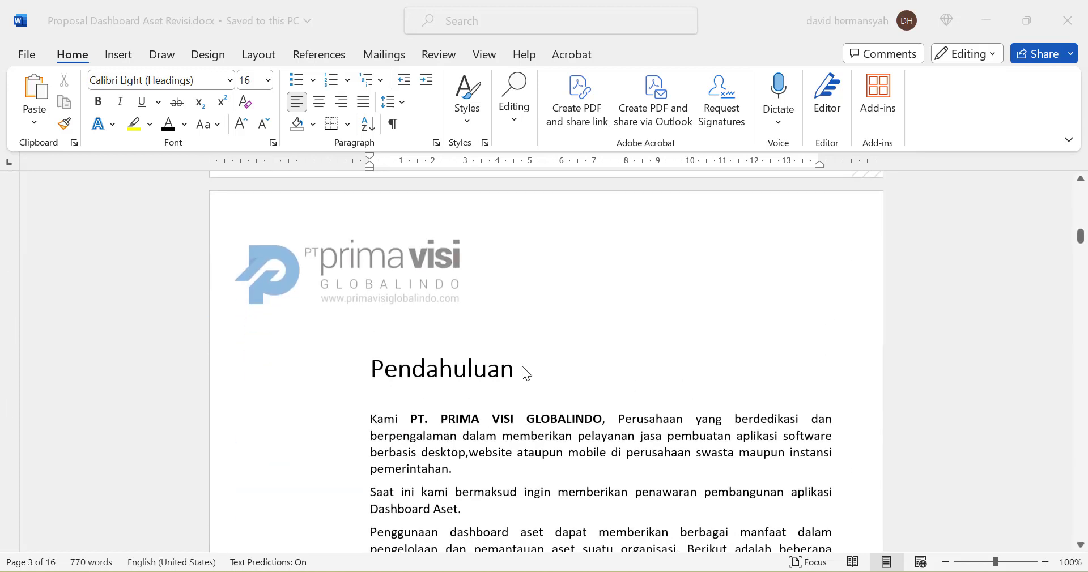
pyautogui.click(513, 367)
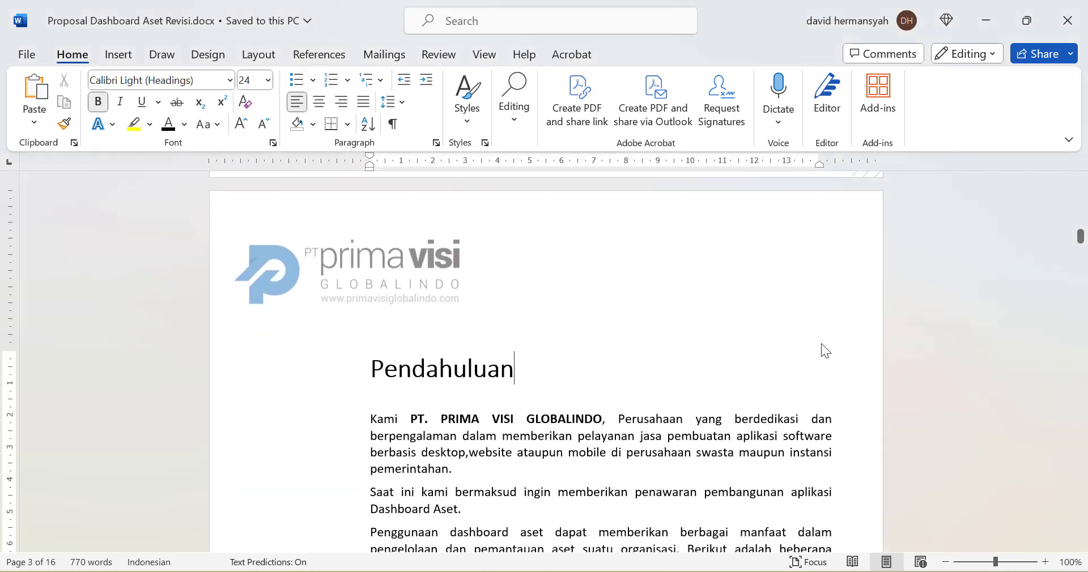
pyautogui.press('Return')
pyautogui.write('Teori')
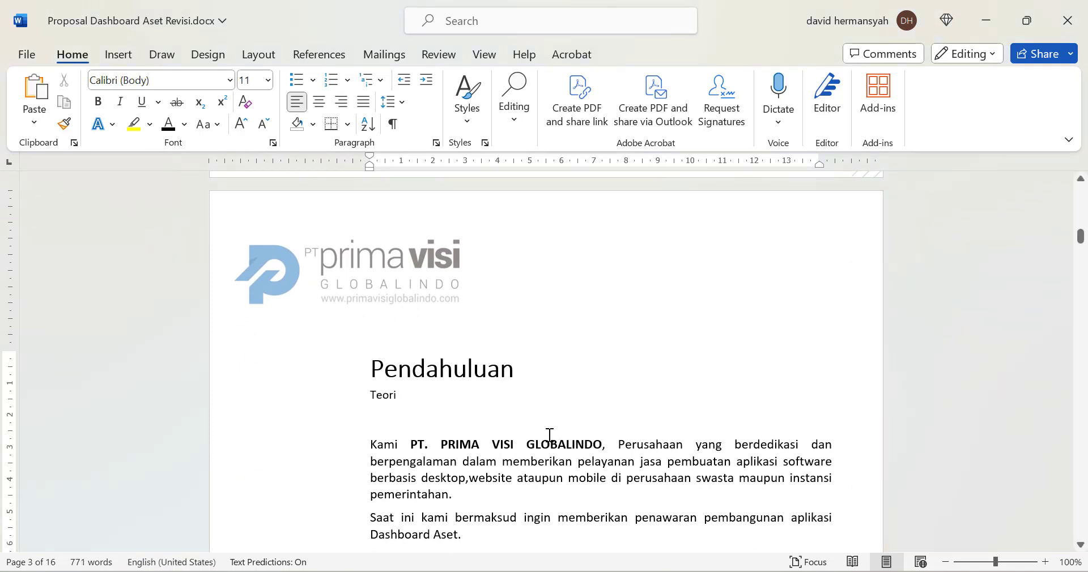
pyautogui.press('BackSpace')
pyautogui.press('BackSpace')
pyautogui.press('BackSpace')
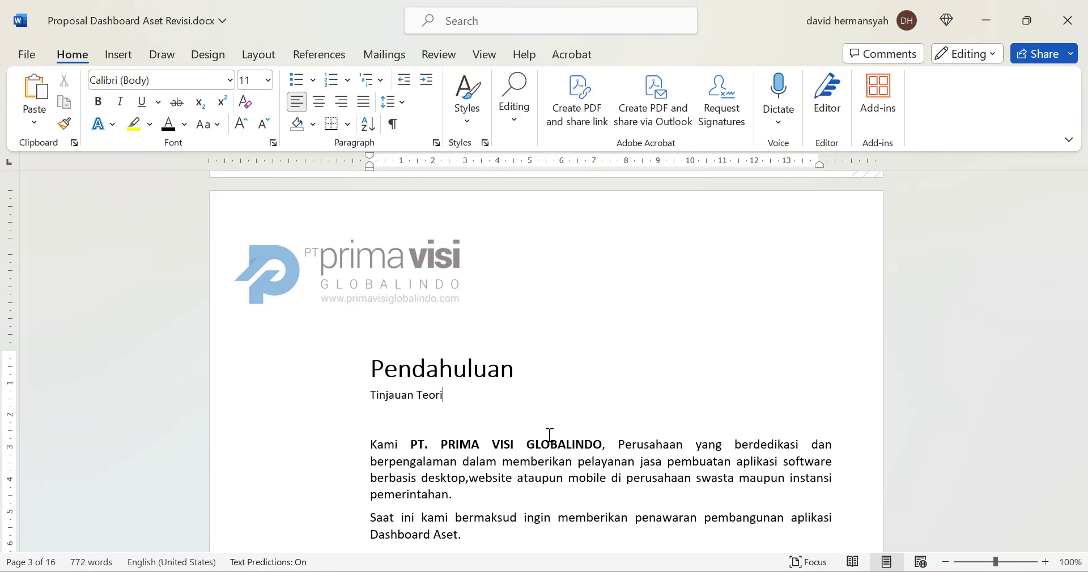
# Step: Apply the Heading 2 style to the "Tinjauan Teori" line below "Pendahuluan"
pyautogui.click(332, 400)
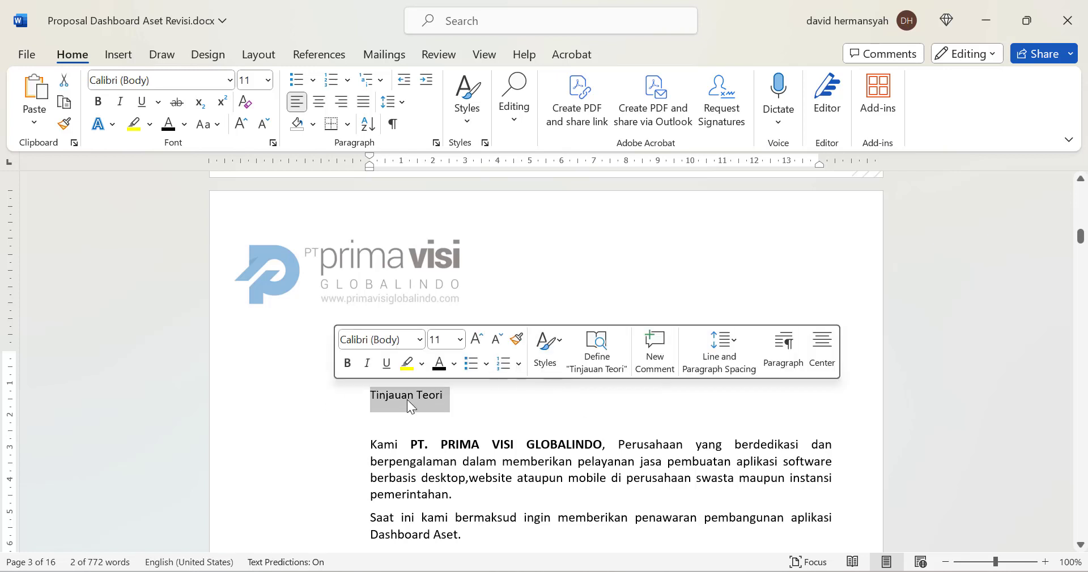
pyautogui.click(545, 363)
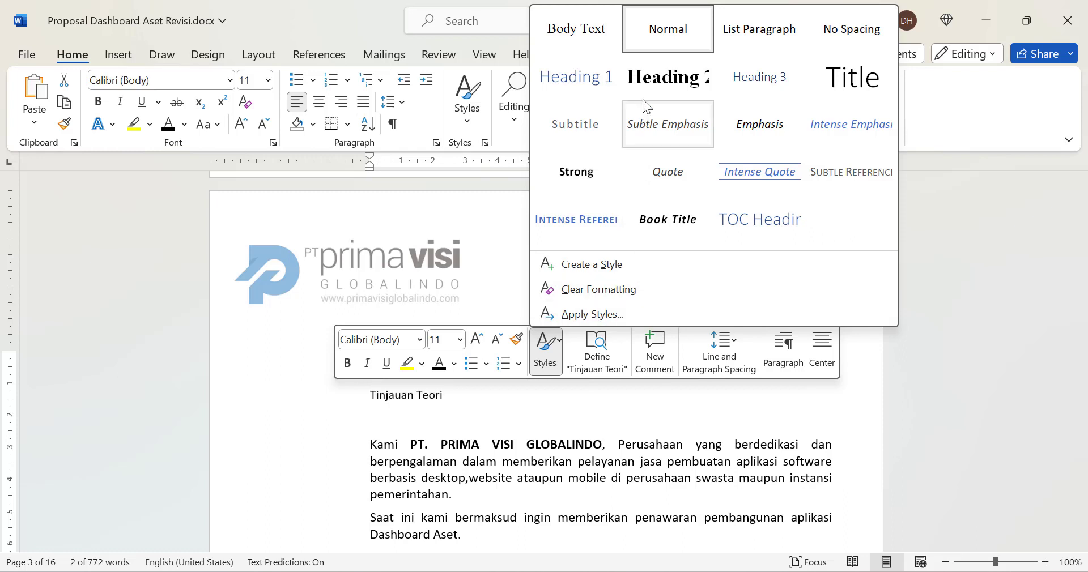
pyautogui.click(646, 77)
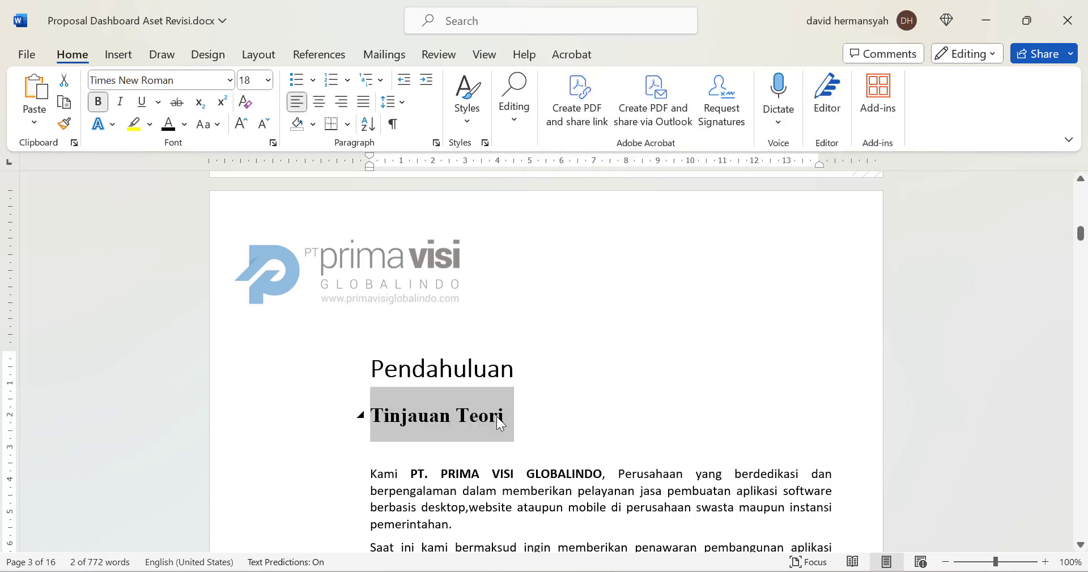
# Step: Update the entire table of contents below DAFTAR ISI to include the "Tinjauan Teori" subheading
pyautogui.scroll(12, 688, 382)
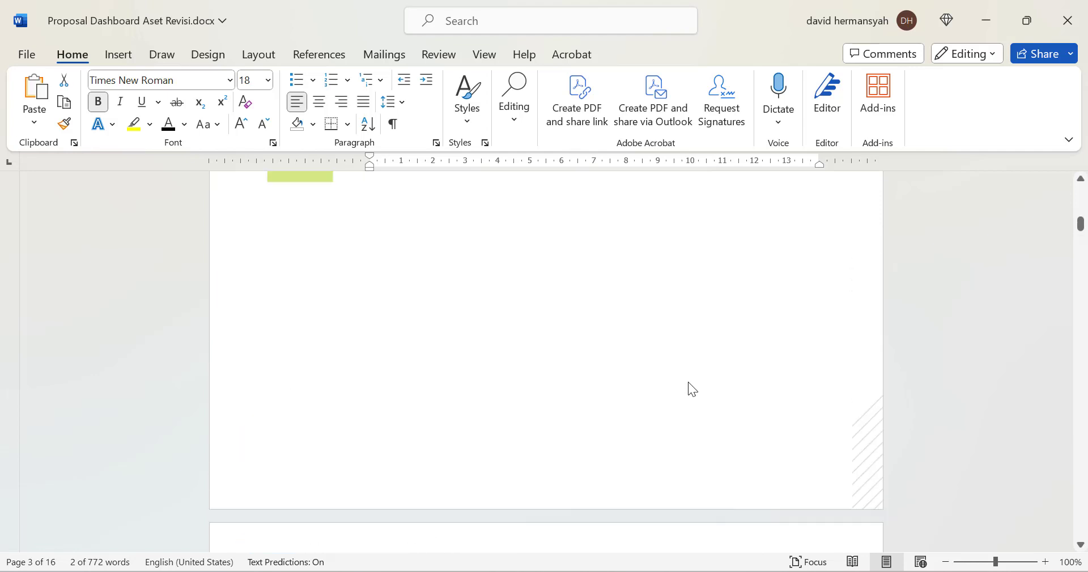
pyautogui.scroll(3, 507, 400)
pyautogui.click(483, 433)
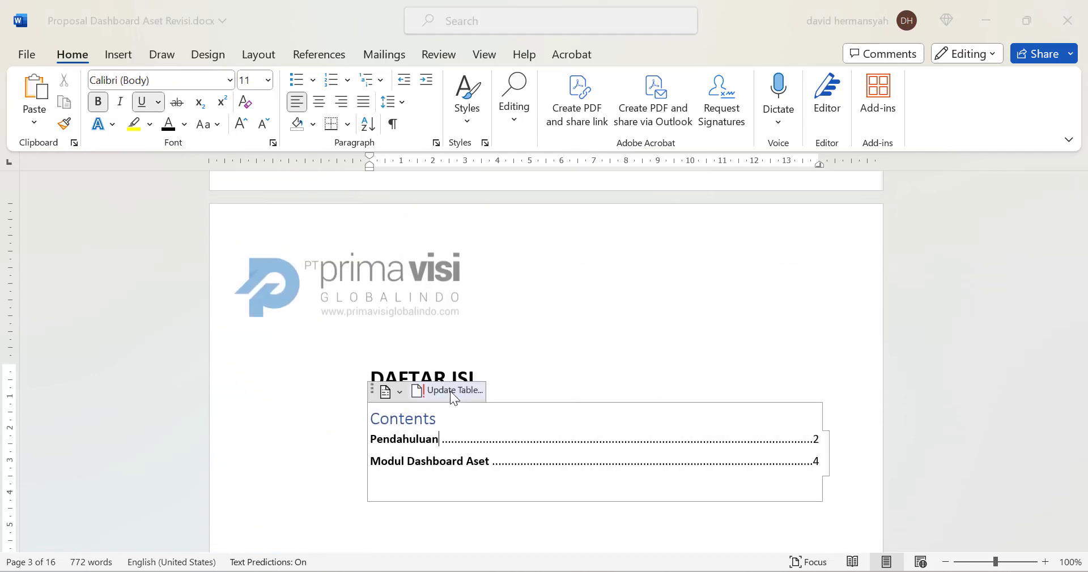
pyautogui.click(451, 391)
pyautogui.click(495, 291)
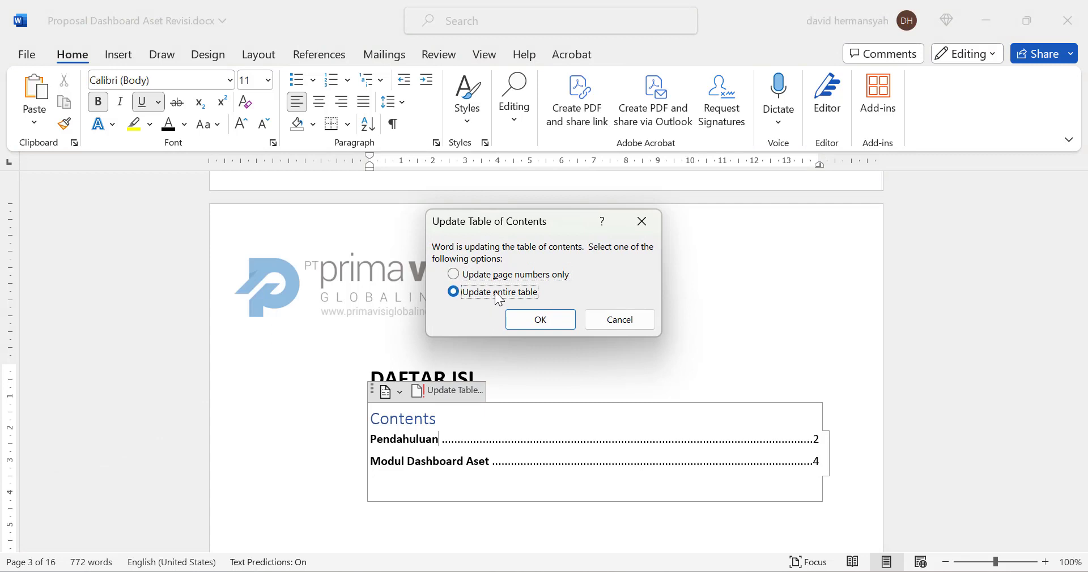
pyautogui.click(534, 320)
# Step: Insert a new line reading "Contoh" above the paragraph on page 3 that starts with "Penggunaan dashboard aset"
pyautogui.scroll(-3, 729, 459)
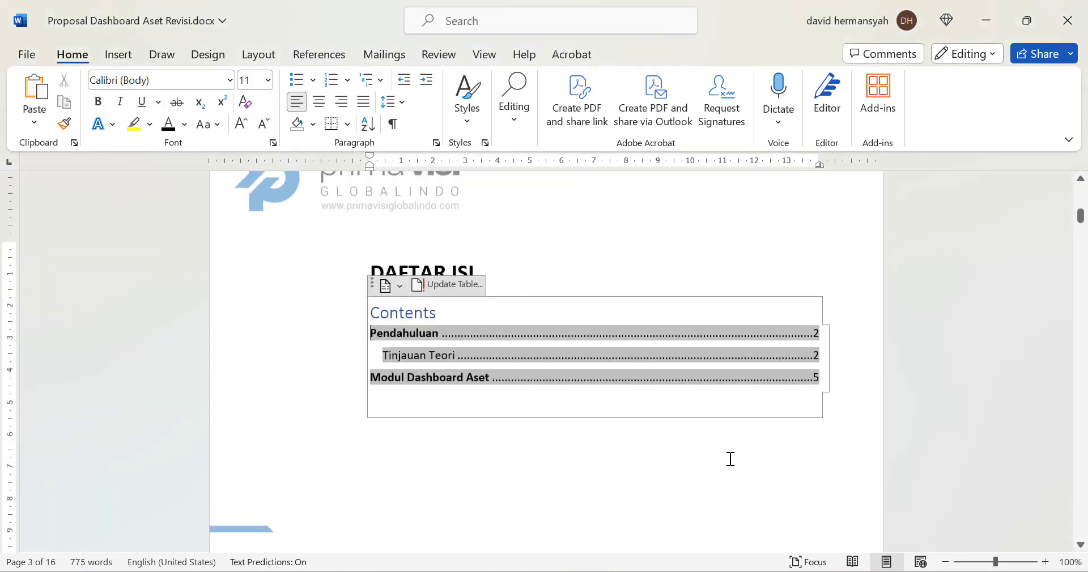
pyautogui.scroll(-13, 618, 502)
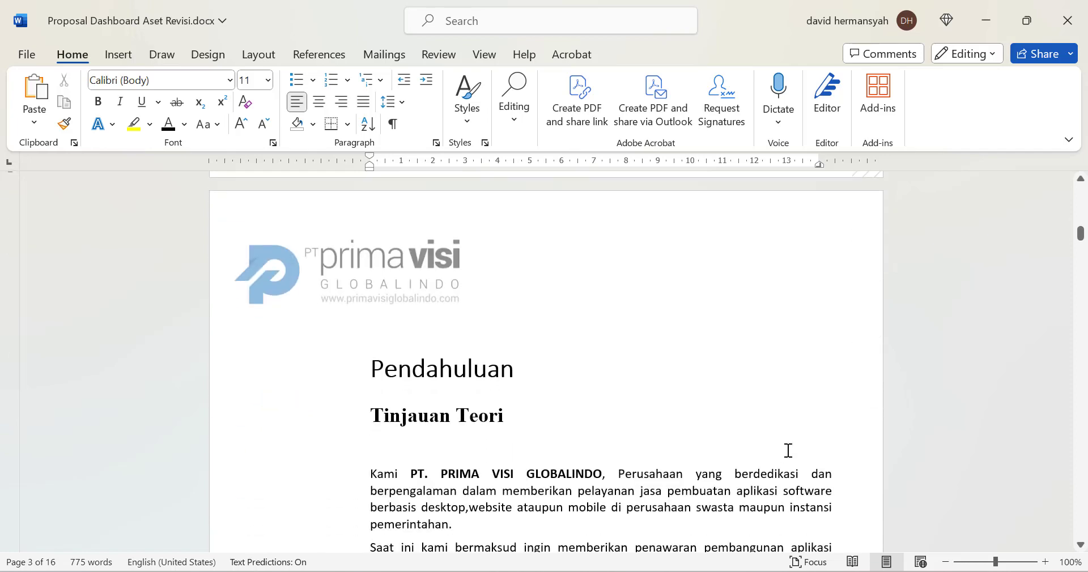
pyautogui.scroll(-7, 990, 351)
pyautogui.scroll(-12, 1009, 309)
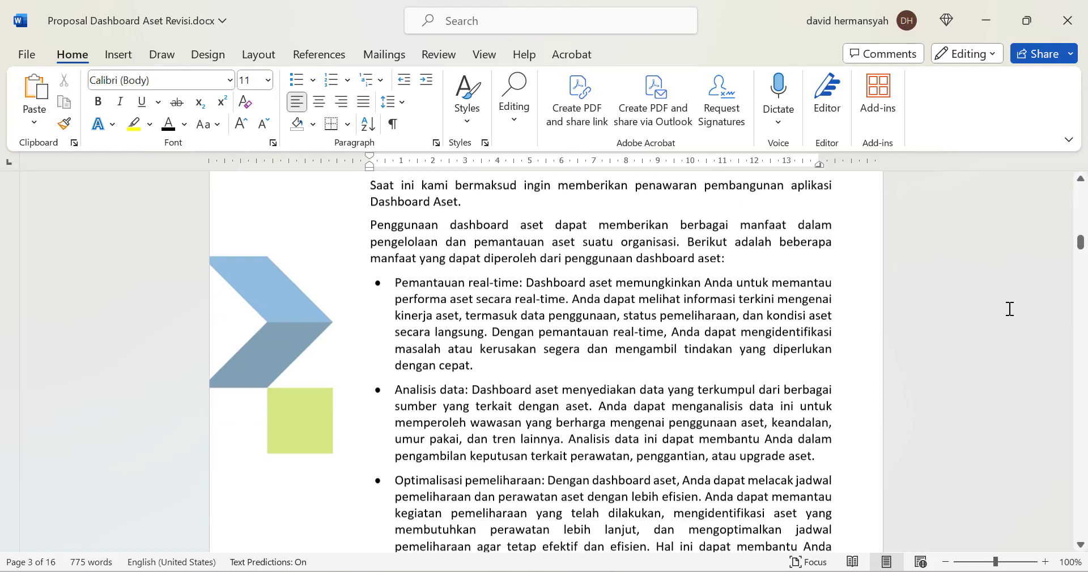
pyautogui.scroll(-1, 1009, 309)
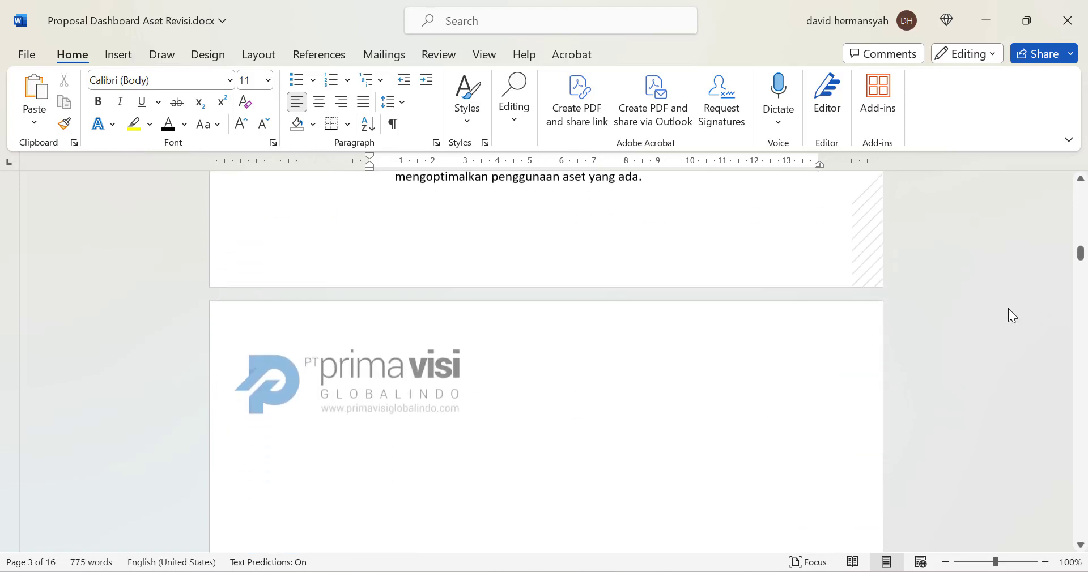
pyautogui.scroll(15, 1009, 309)
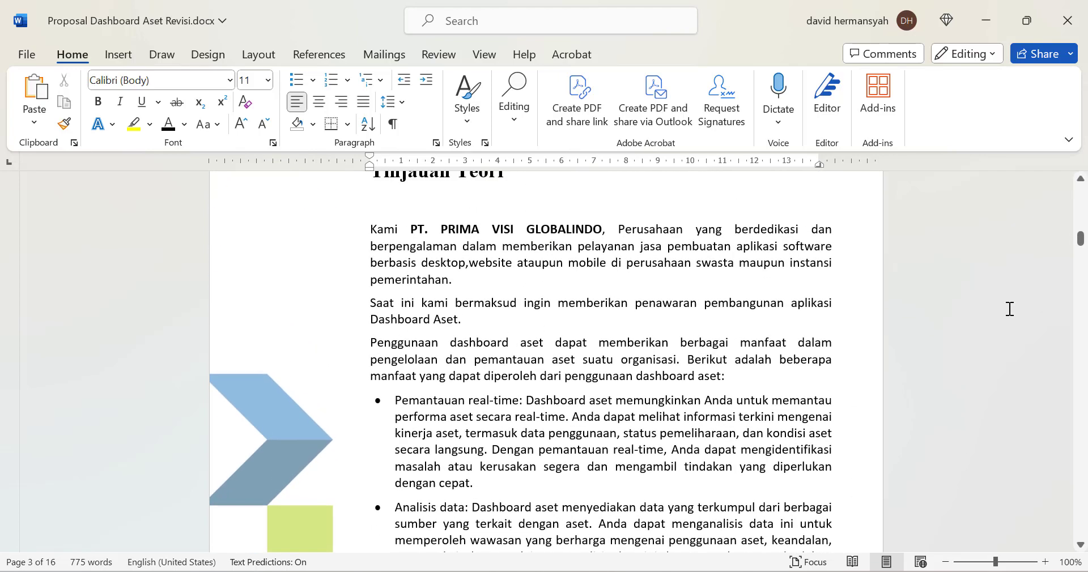
pyautogui.click(372, 340)
pyautogui.press('Return')
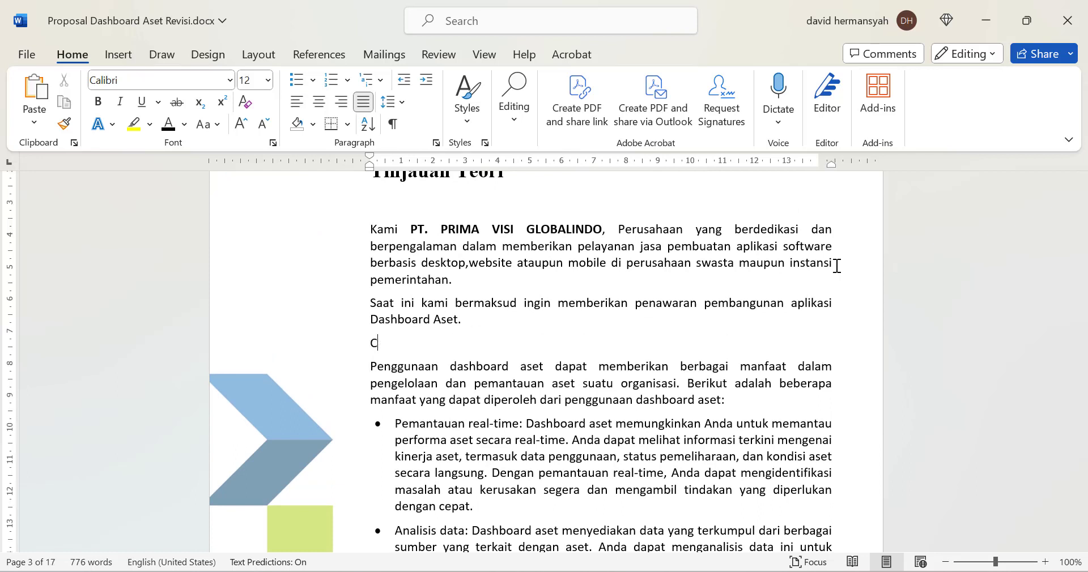
pyautogui.write('Contoh')
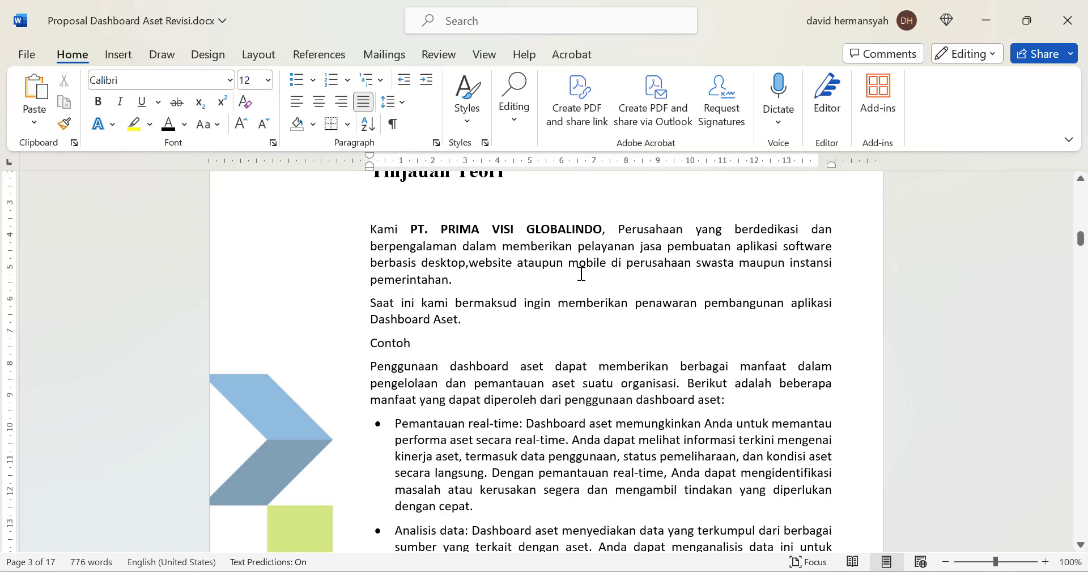
# Step: Apply the Heading 3 style to the "Contoh" line and format it bold with font size 18
pyautogui.click(315, 353)
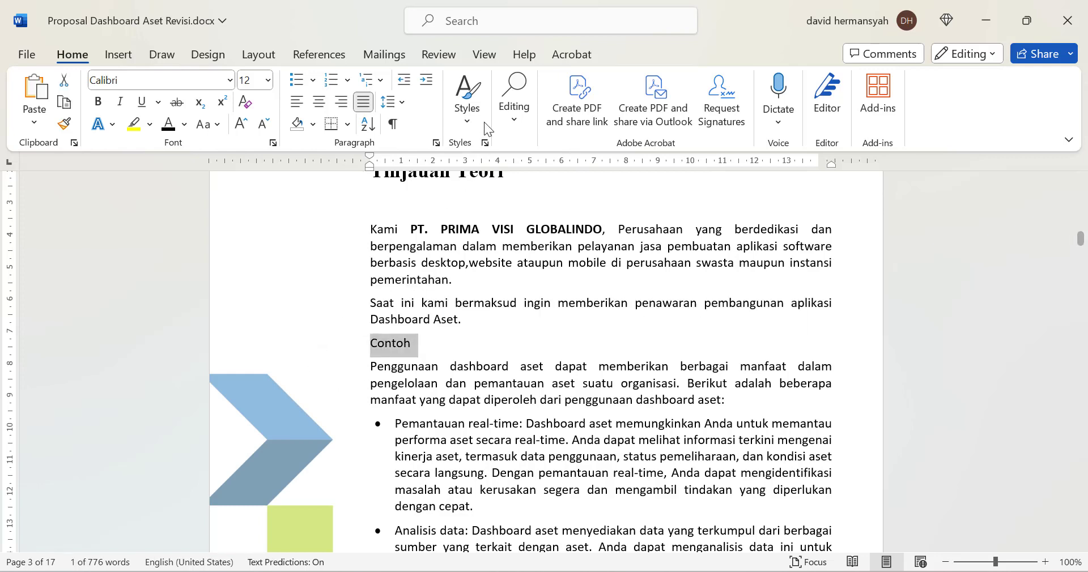
pyautogui.click(468, 117)
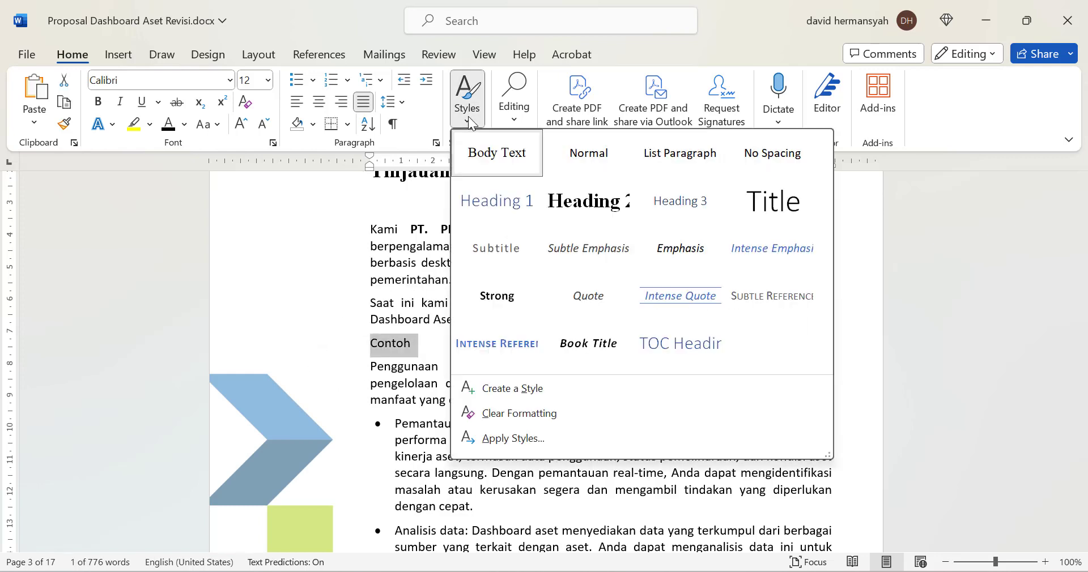
pyautogui.click(688, 201)
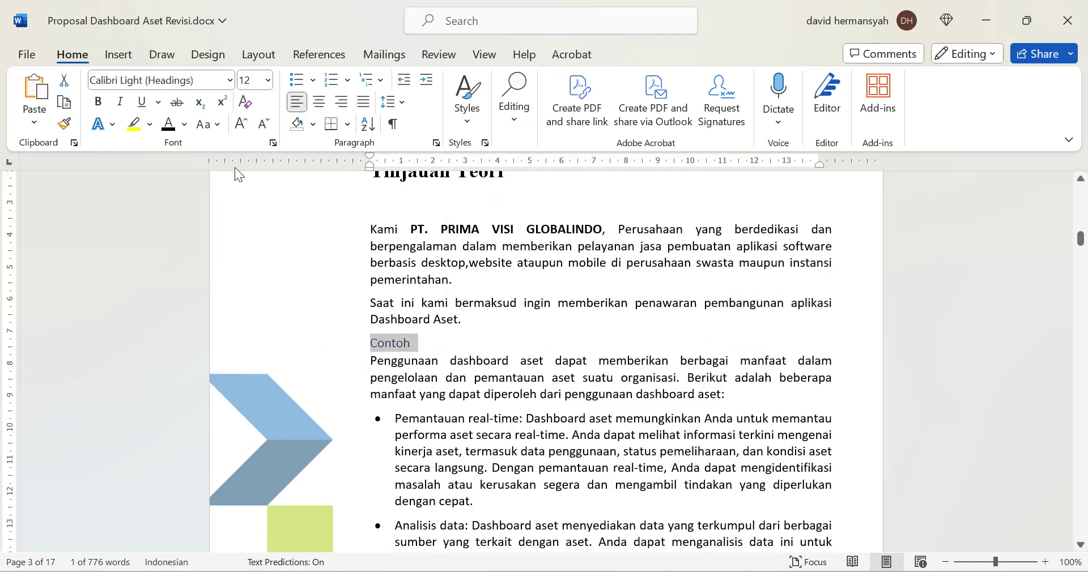
pyautogui.click(99, 104)
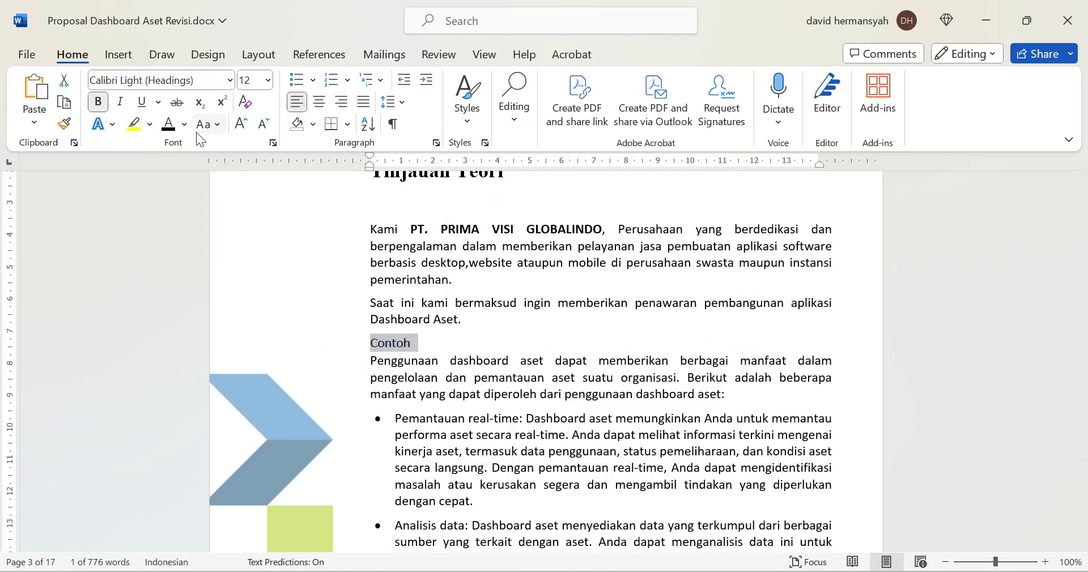
pyautogui.click(267, 80)
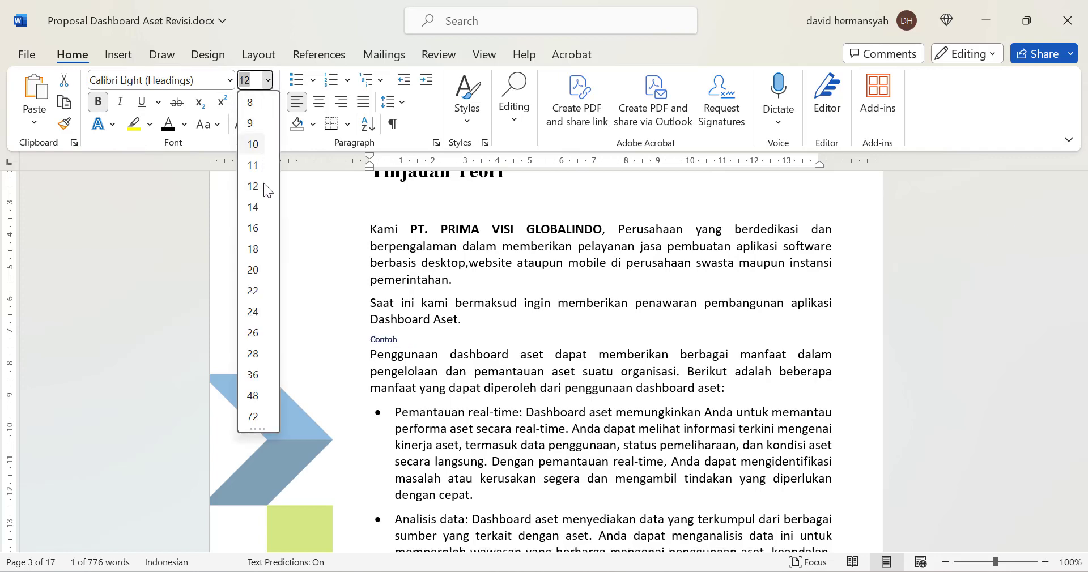
pyautogui.click(253, 248)
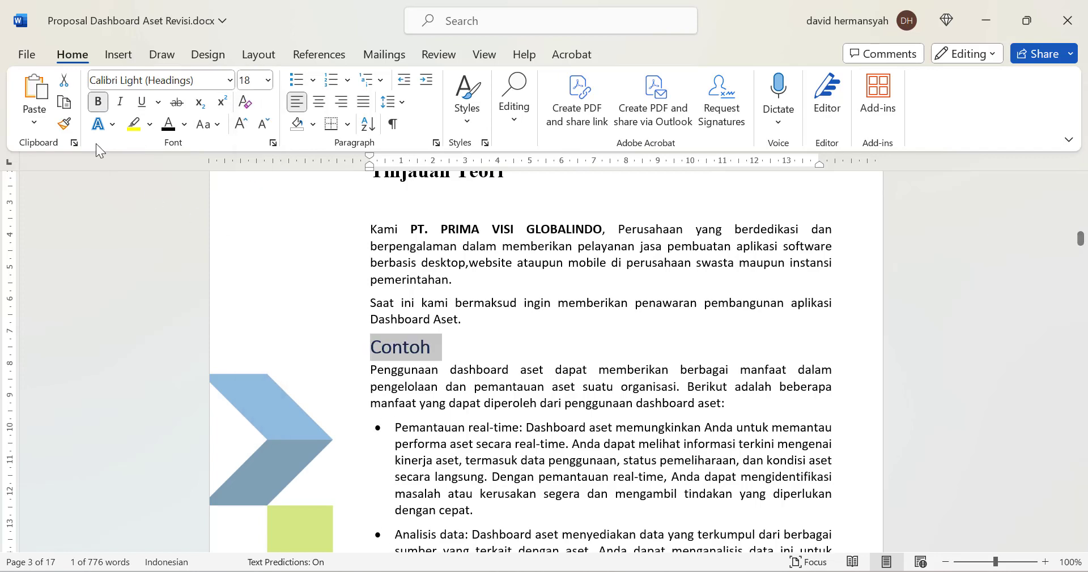
# Step: Update the entire table of contents below DAFTAR ISI to include the "Contoh" subheading
pyautogui.scroll(1, 532, 272)
pyautogui.scroll(15, 533, 272)
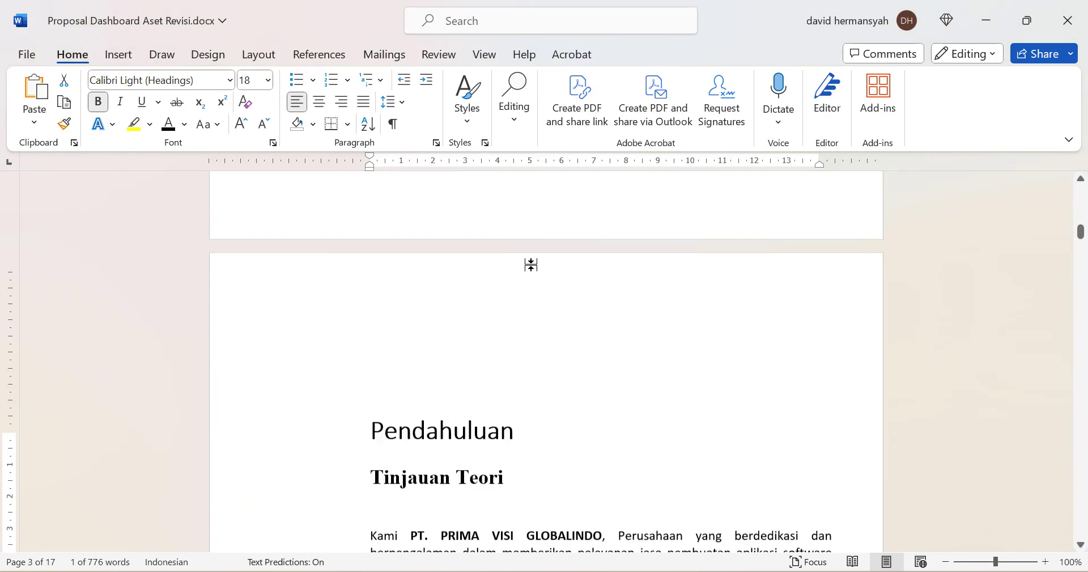
pyautogui.click(526, 299)
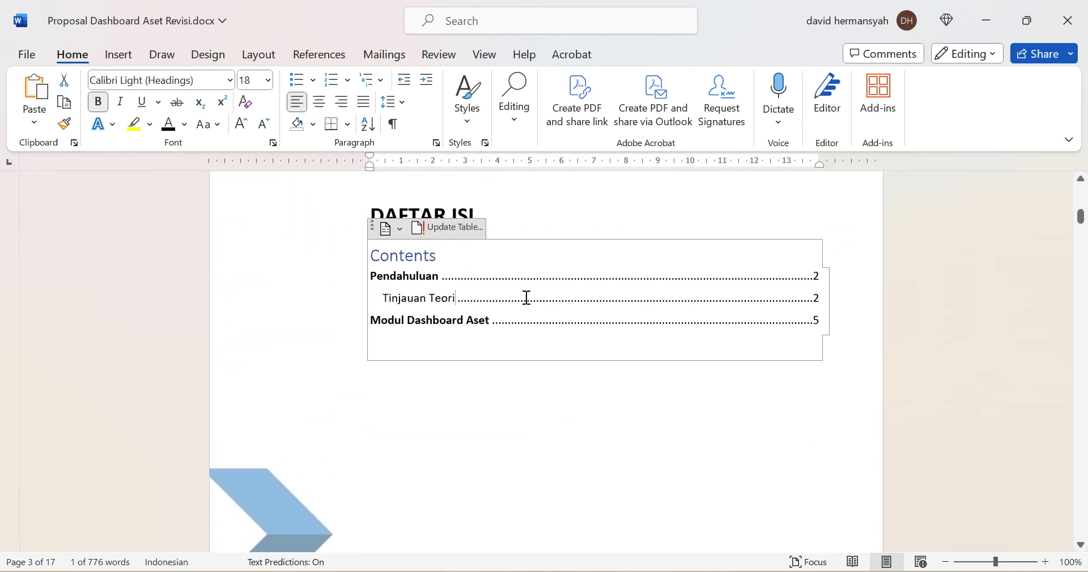
pyautogui.click(441, 229)
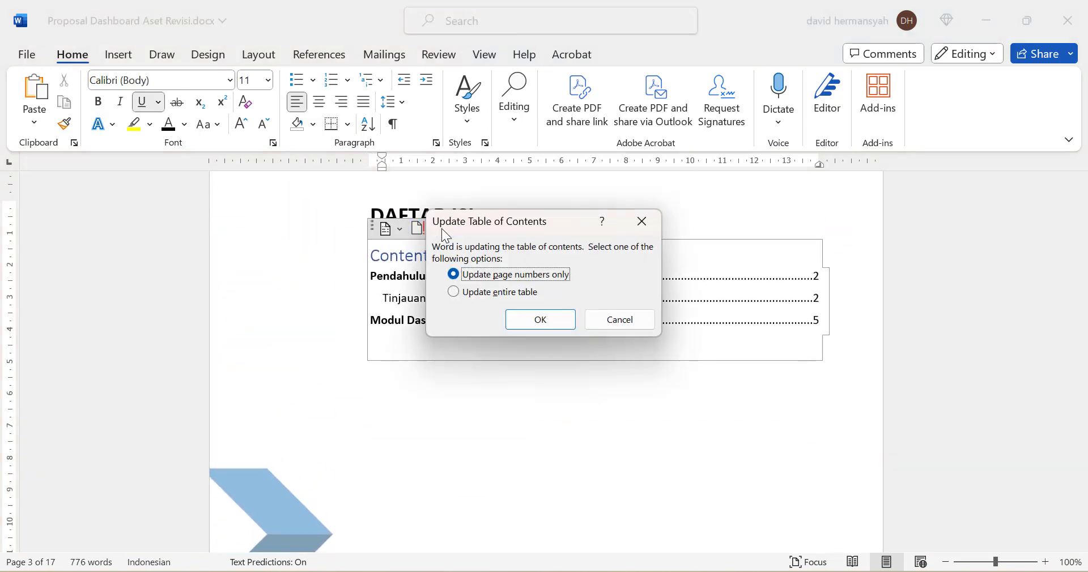
pyautogui.click(485, 292)
pyautogui.click(520, 320)
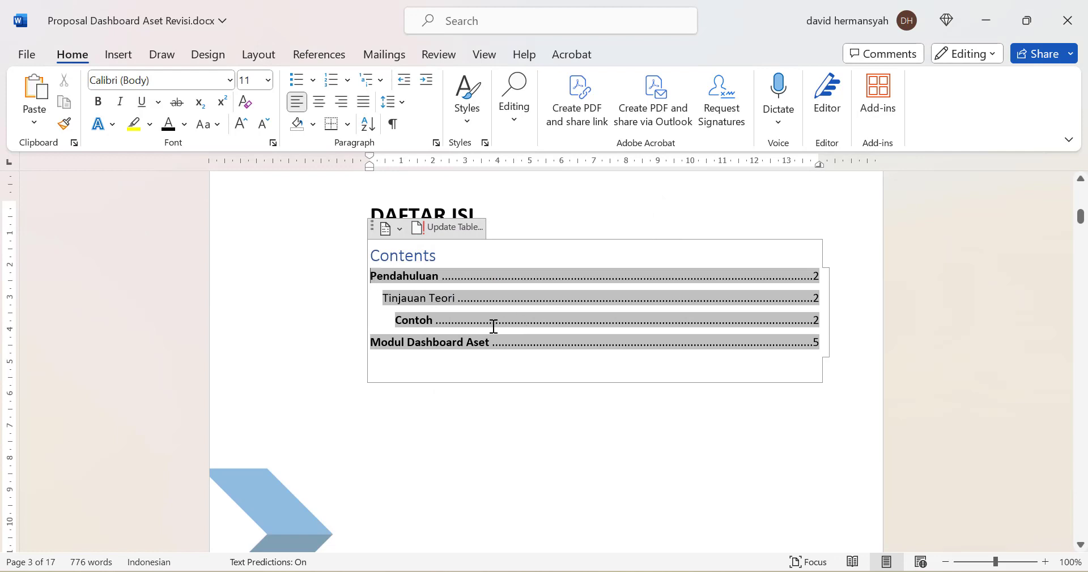
pyautogui.click(517, 320)
pyautogui.scroll(-4, 619, 403)
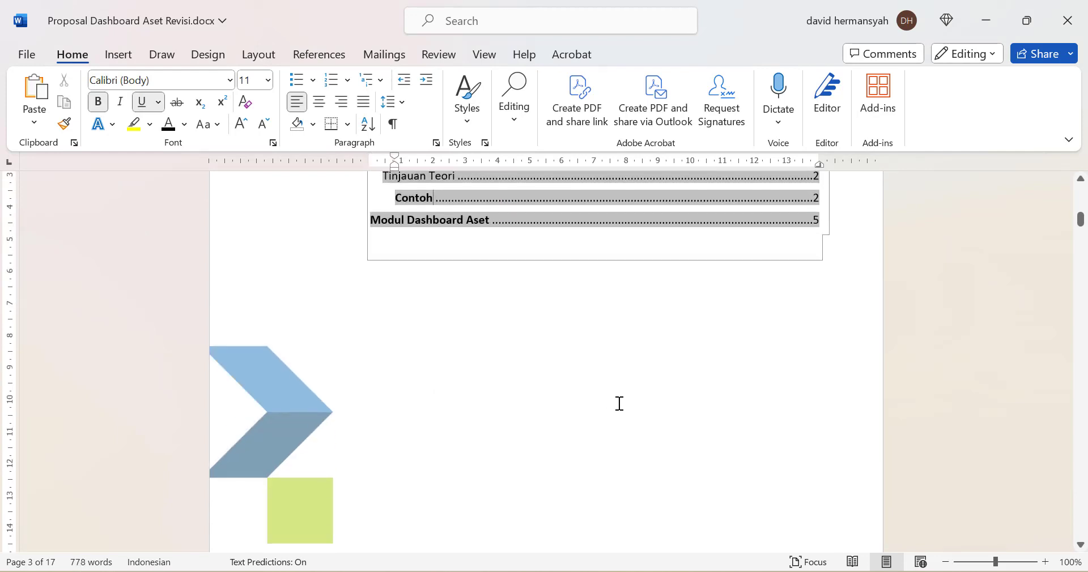
pyautogui.scroll(5, 619, 403)
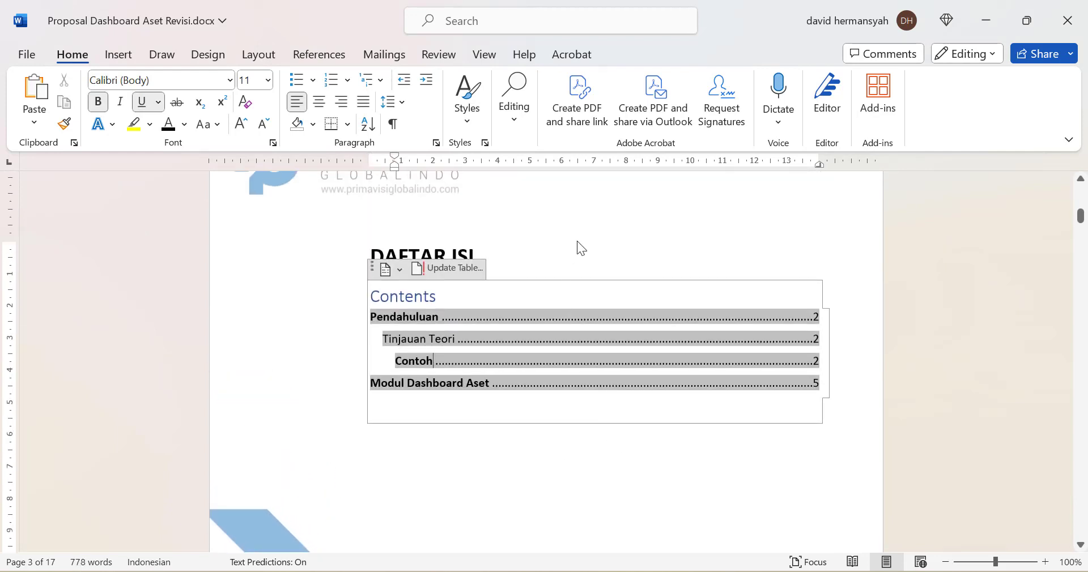
# Step: Follow the "Tinjauan Teori" link in the table of contents to its heading and return to DAFTAR ISI
pyautogui.click(581, 248)
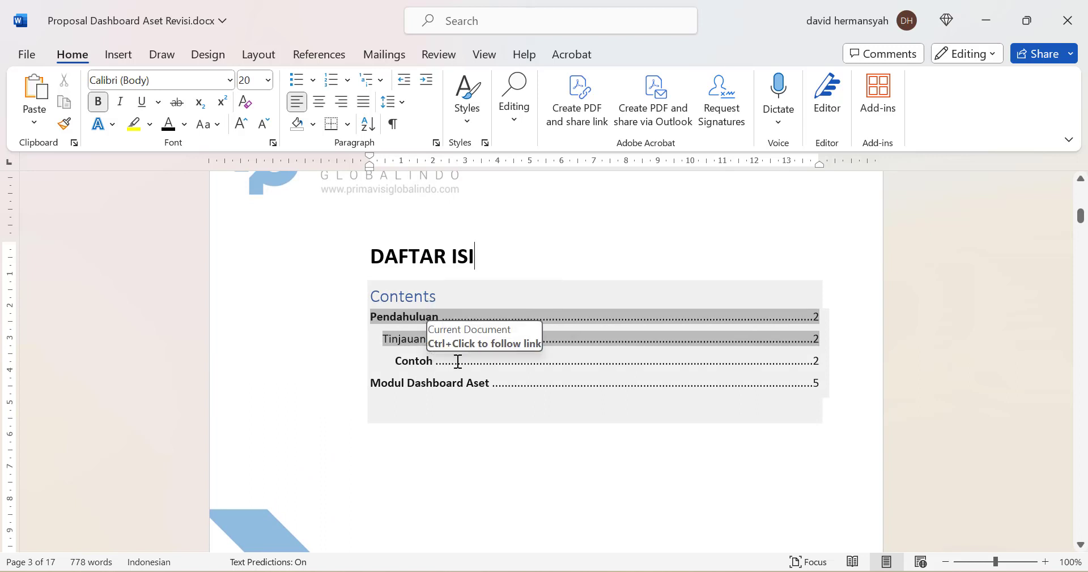
pyautogui.keyDown('ctrl'); pyautogui.click(596, 340); pyautogui.keyUp('ctrl')
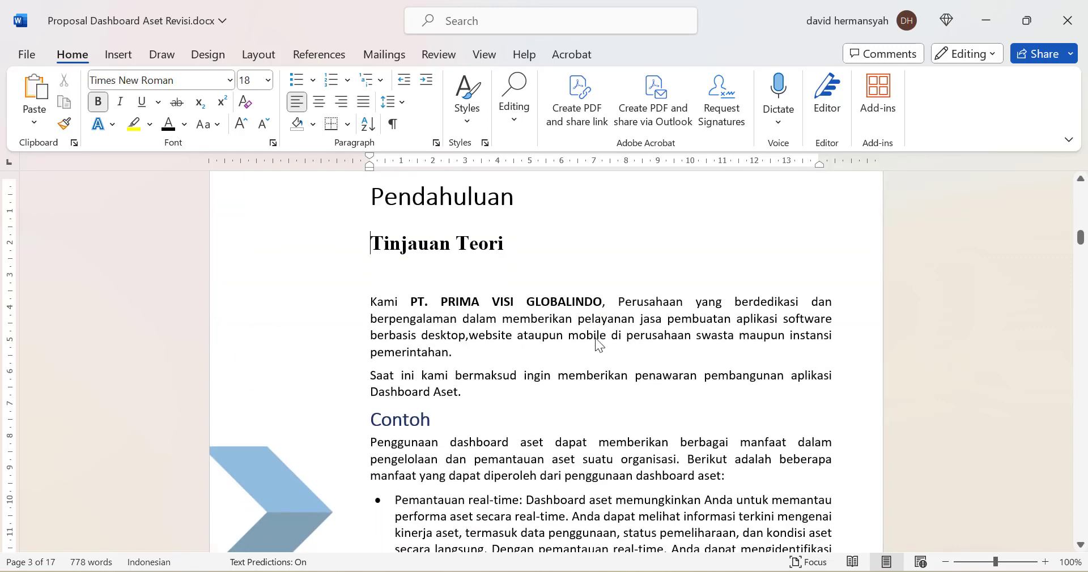
pyautogui.scroll(4, 595, 340)
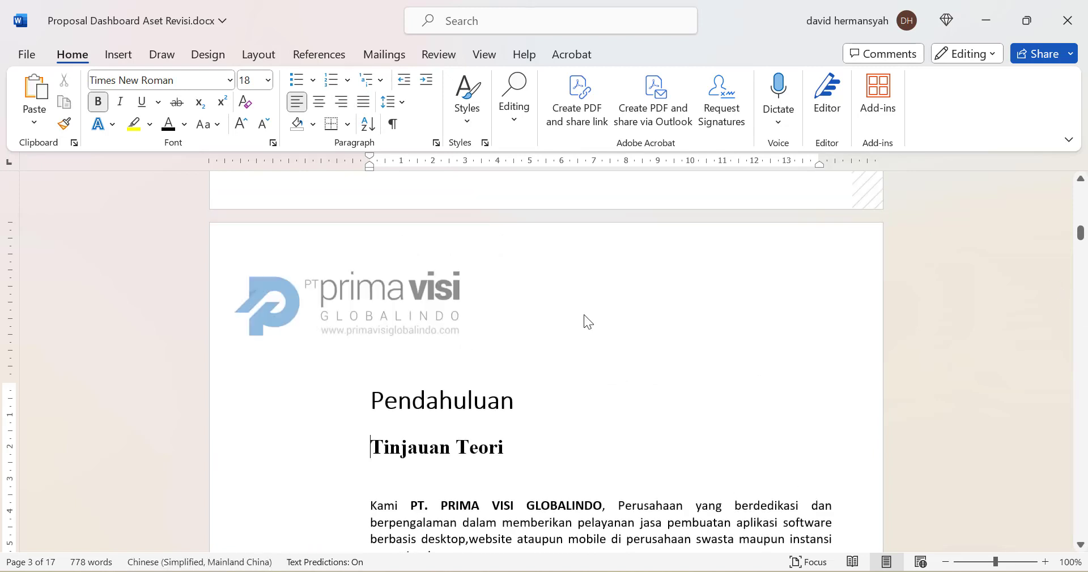
pyautogui.scroll(6, 584, 315)
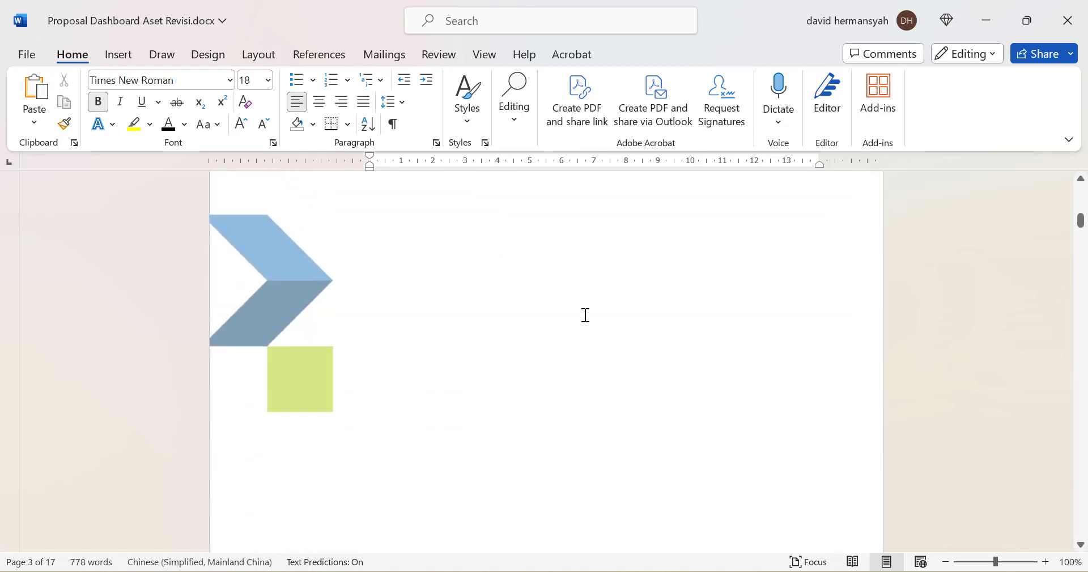
pyautogui.scroll(6, 584, 314)
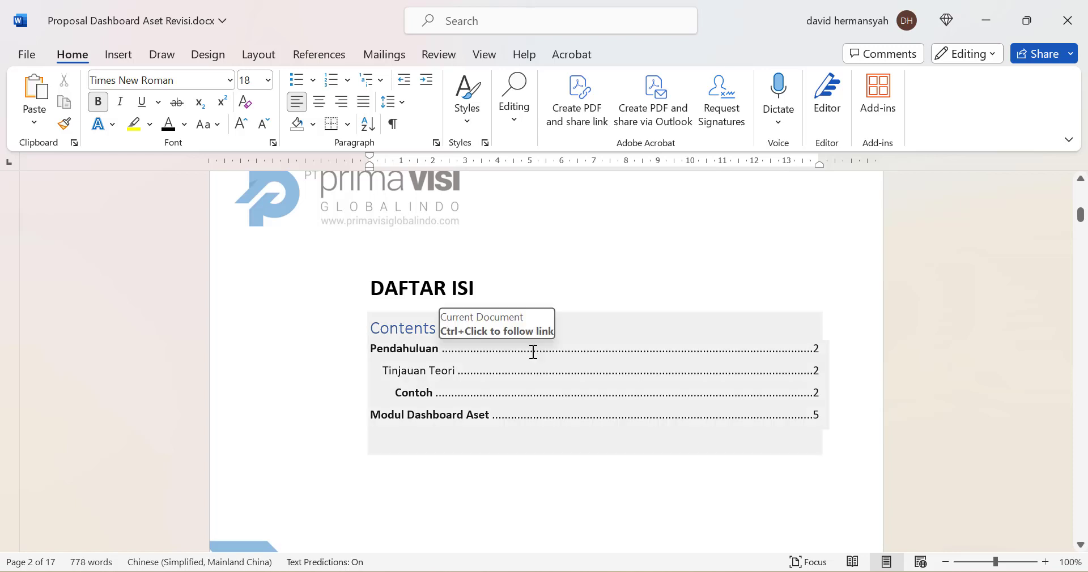
# Step: Copy the heading formatting of "Pendahuluan" on page 3 onto the "Timeline Pengerjaan" title with the Format Painter
pyautogui.click(582, 445)
pyautogui.scroll(-1, 587, 463)
pyautogui.scroll(-3, 586, 464)
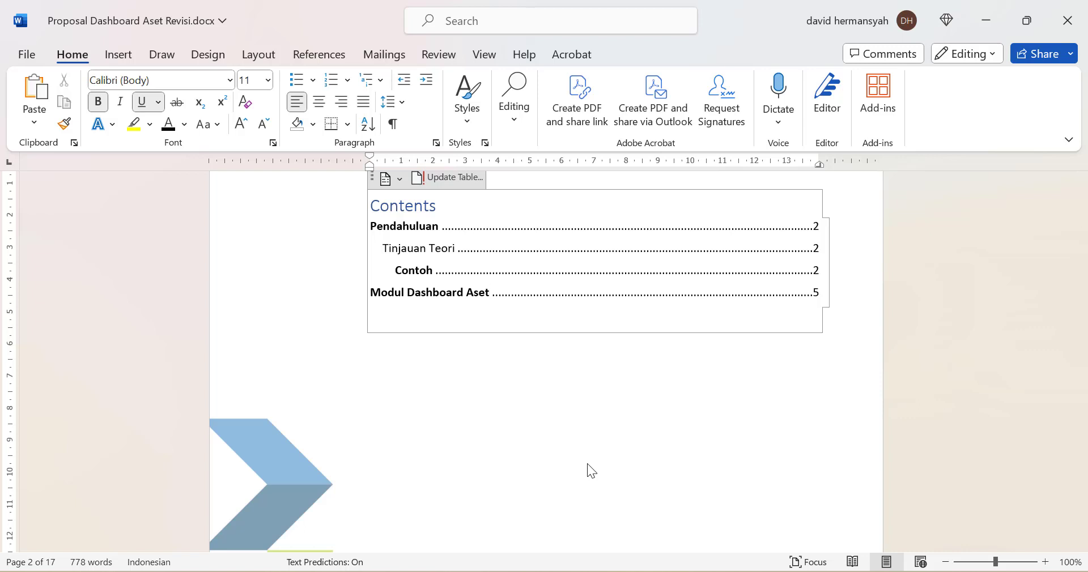
pyautogui.scroll(-15, 585, 462)
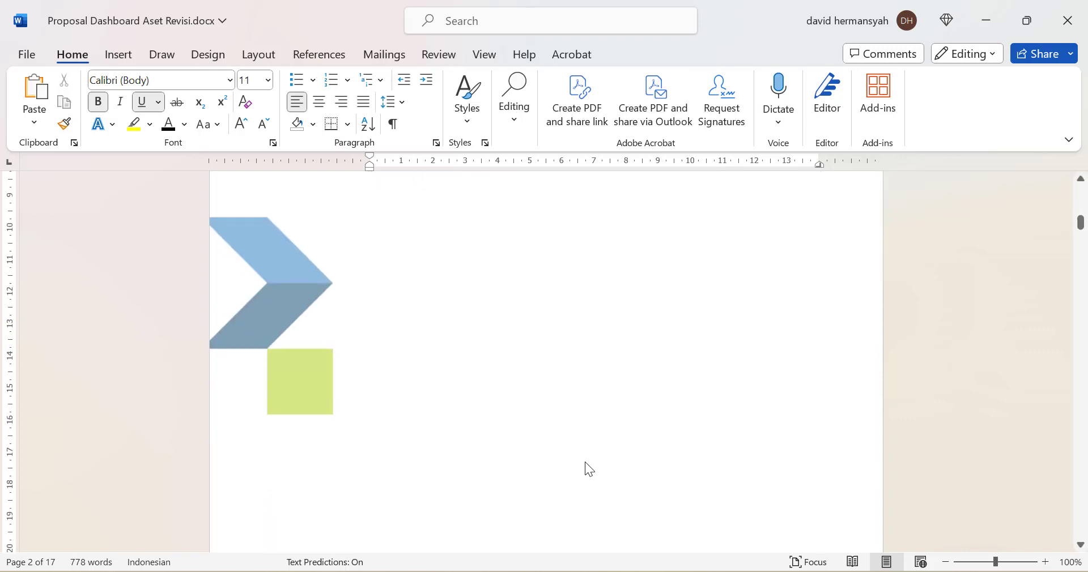
pyautogui.scroll(-7, 585, 461)
pyautogui.scroll(2, 504, 396)
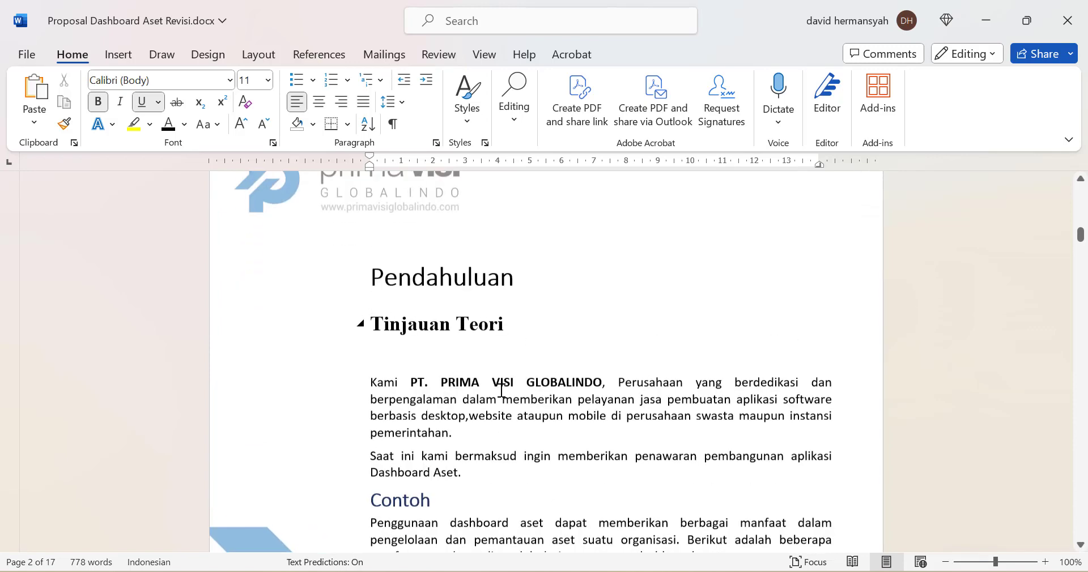
pyautogui.click(318, 327)
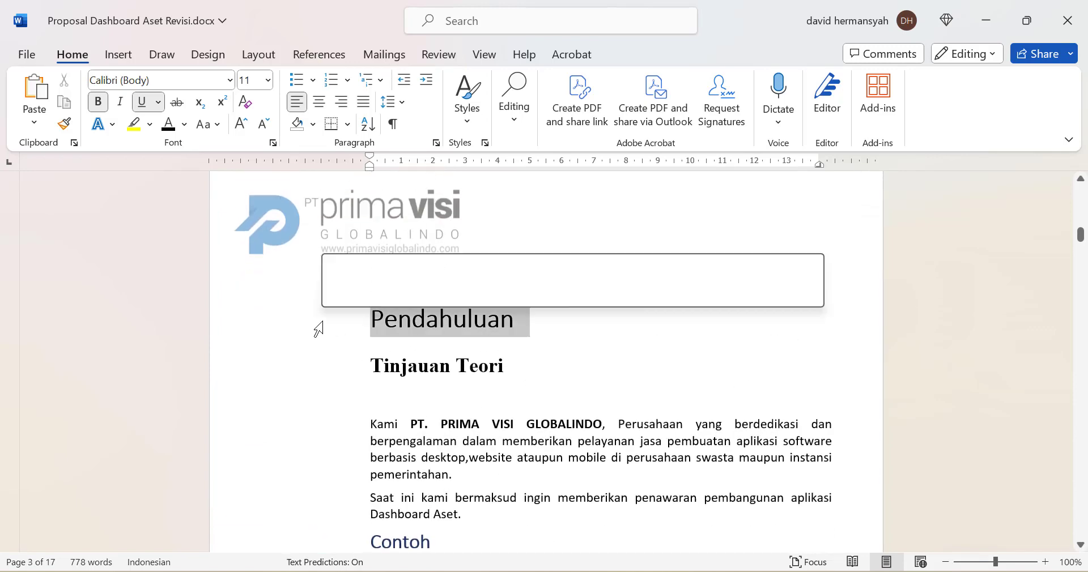
pyautogui.click(323, 376)
pyautogui.click(426, 320)
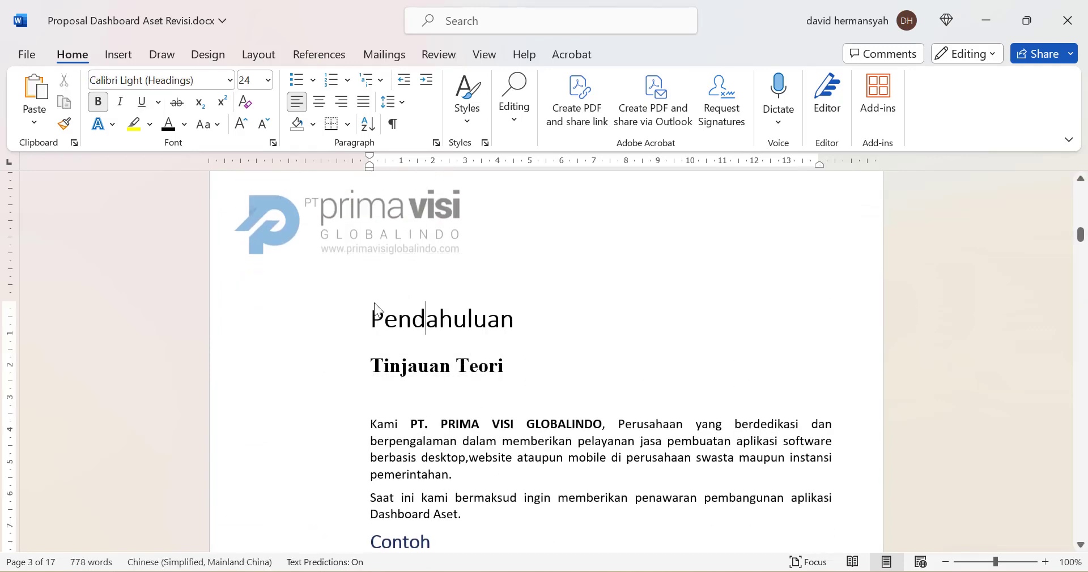
pyautogui.click(323, 322)
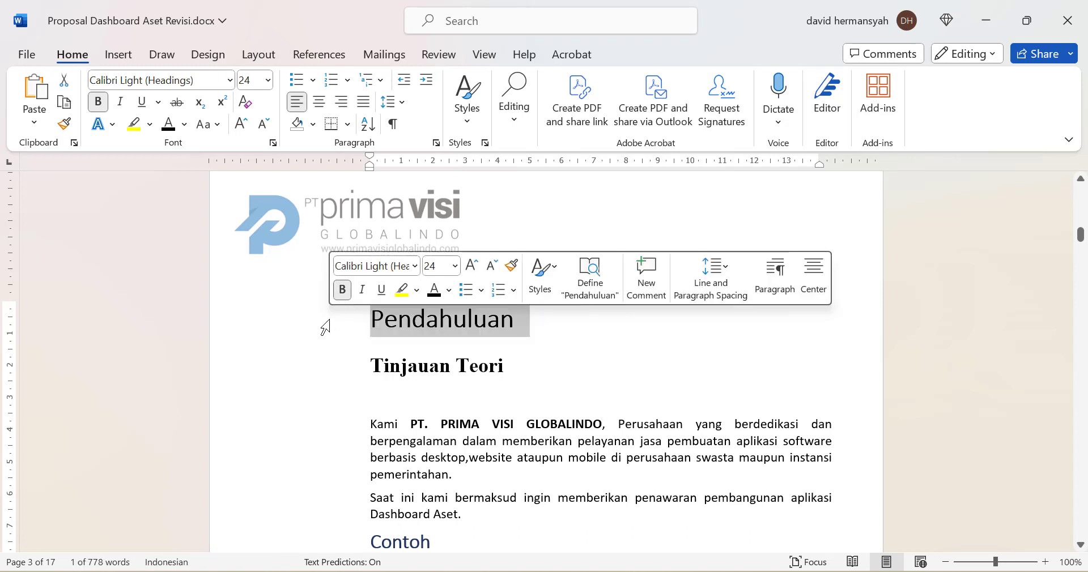
pyautogui.click(65, 124)
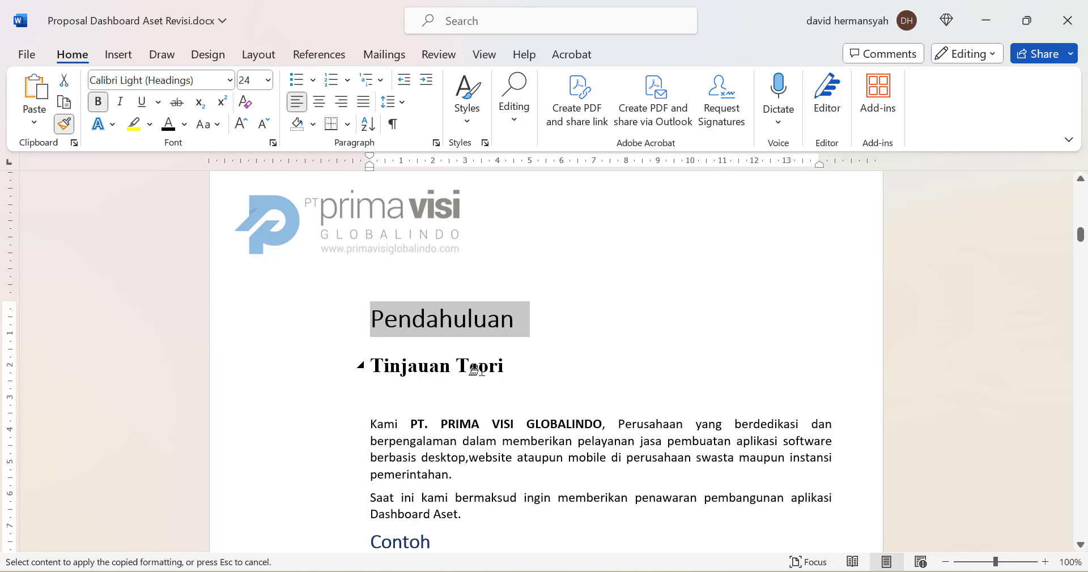
pyautogui.scroll(-12, 476, 370)
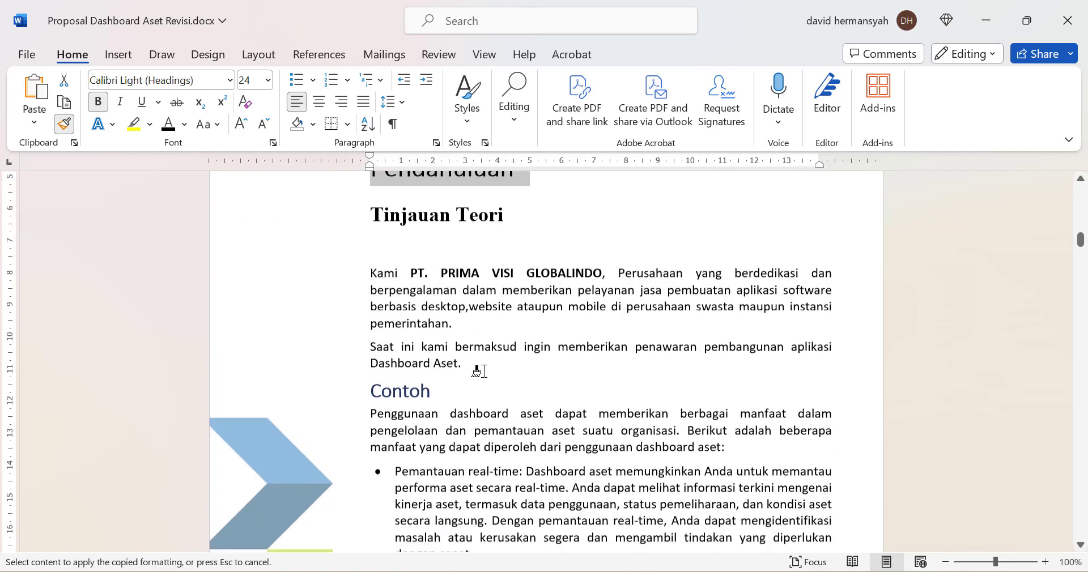
pyautogui.scroll(-15, 488, 377)
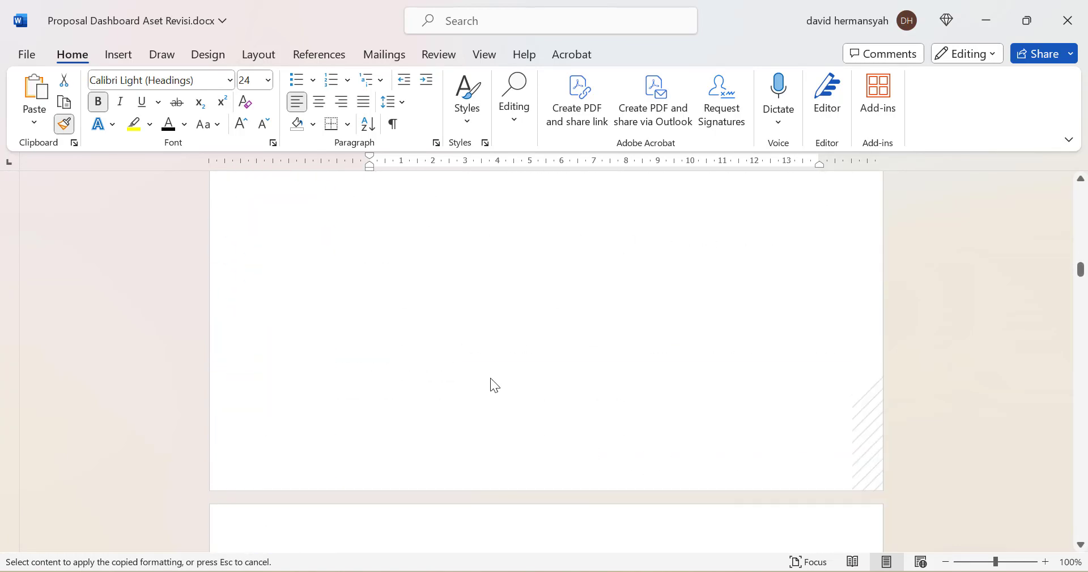
pyautogui.scroll(-15, 492, 383)
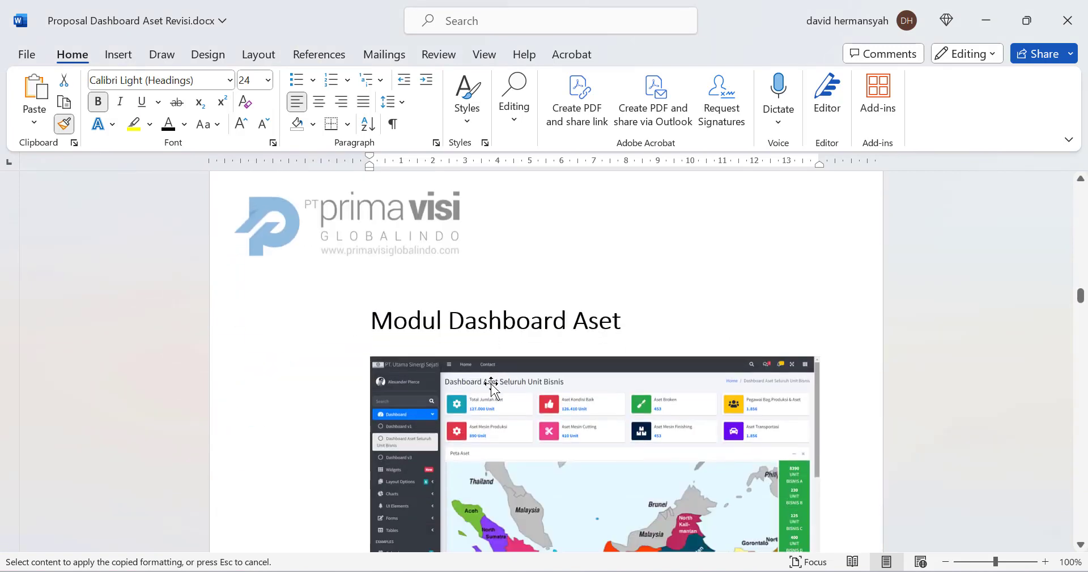
pyautogui.scroll(-15, 488, 385)
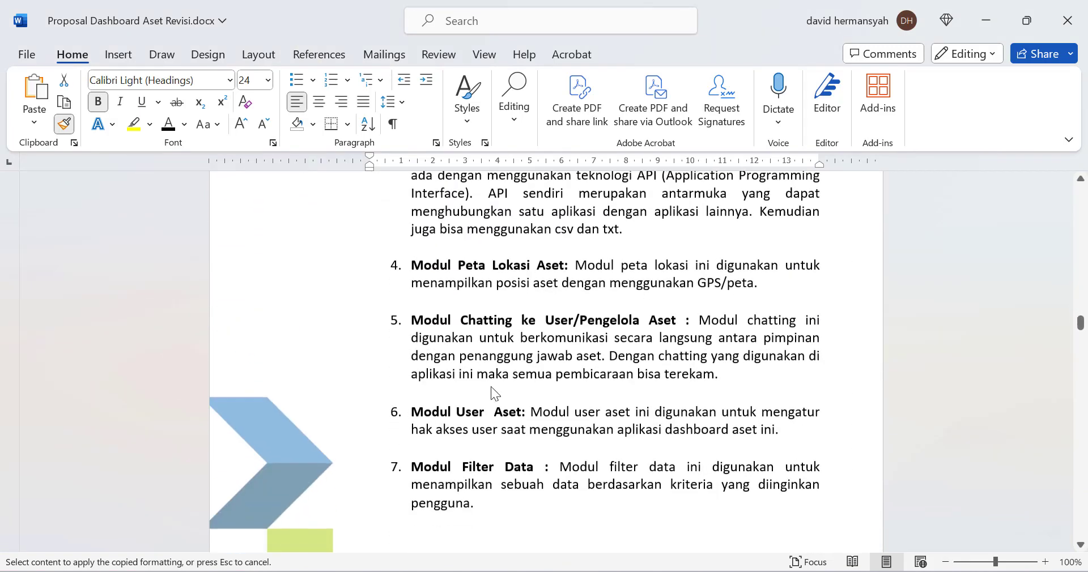
pyautogui.scroll(-8, 490, 386)
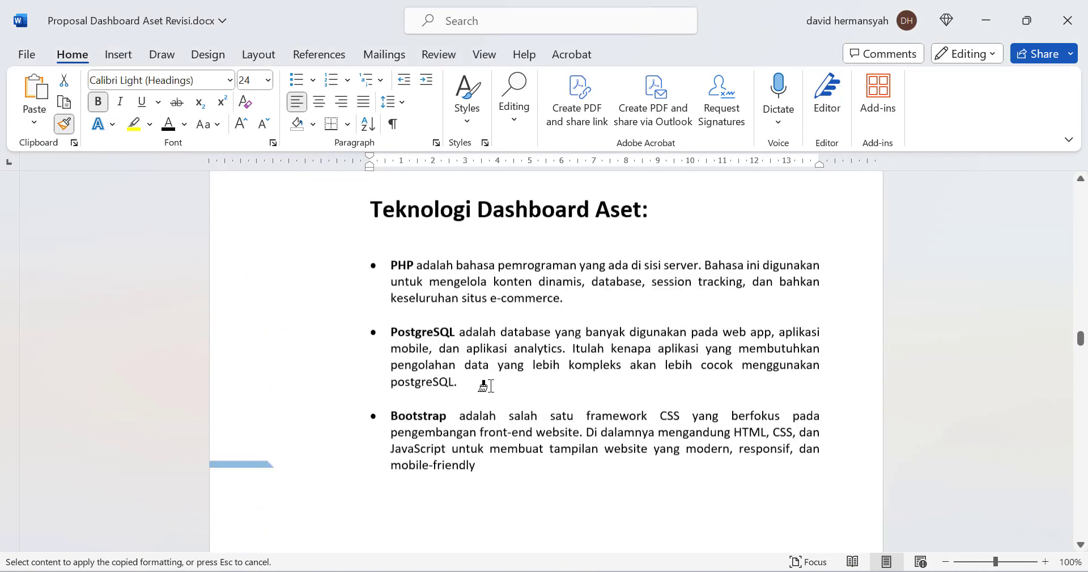
pyautogui.scroll(5, 487, 387)
pyautogui.scroll(-15, 490, 388)
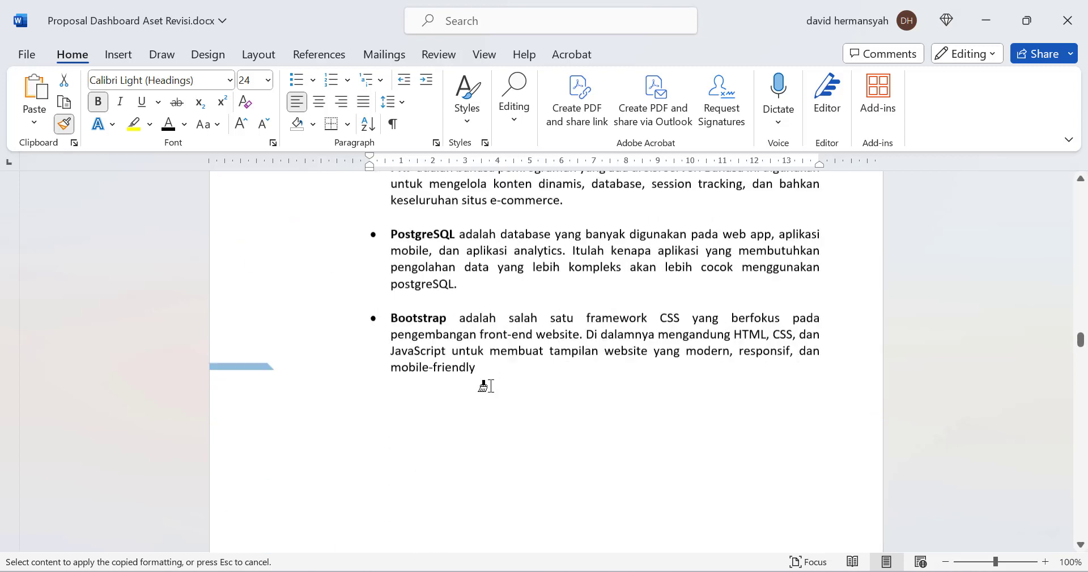
pyautogui.scroll(-5, 491, 388)
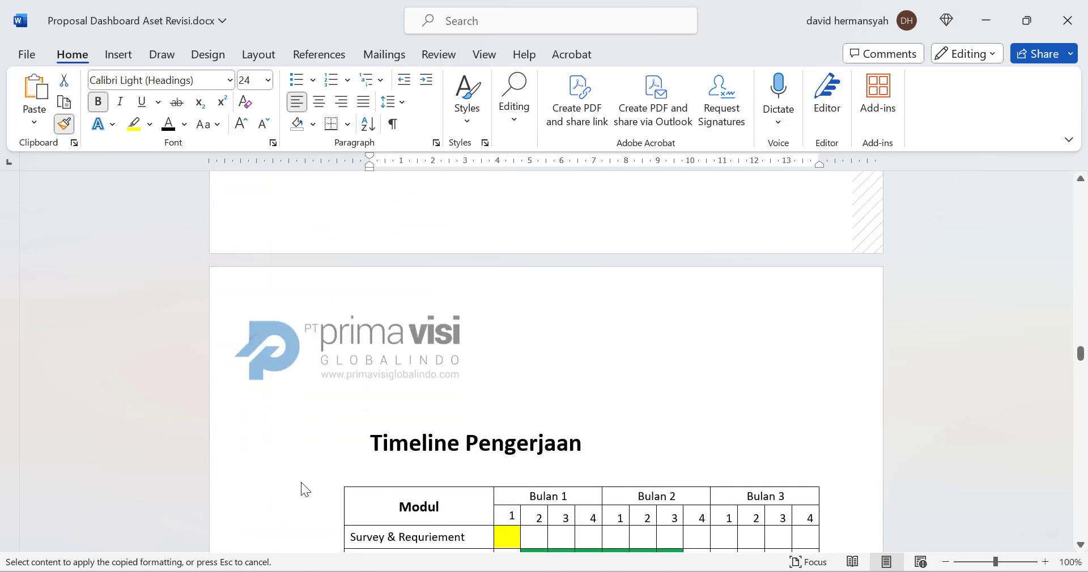
pyautogui.click(285, 449)
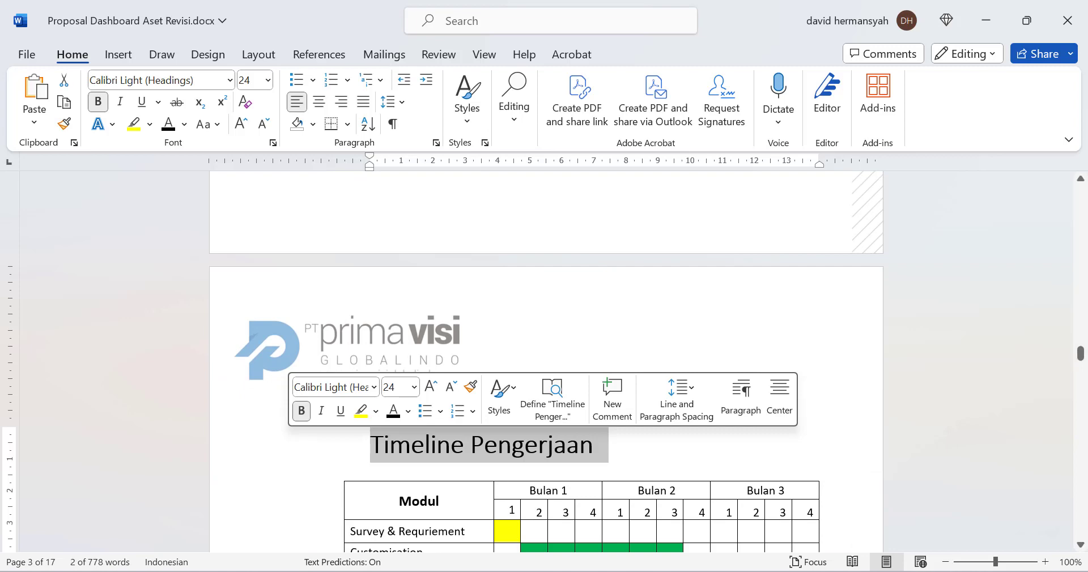
# Step: Update the entire table of contents below DAFTAR ISI to include the "Timeline Pengerjaan" heading
pyautogui.moveTo(1081, 353)
pyautogui.mouseDown()
pyautogui.moveTo(1080, 196)
pyautogui.moveTo(1081, 240)
pyautogui.moveTo(1080, 222)
pyautogui.mouseUp()
pyautogui.click(607, 319)
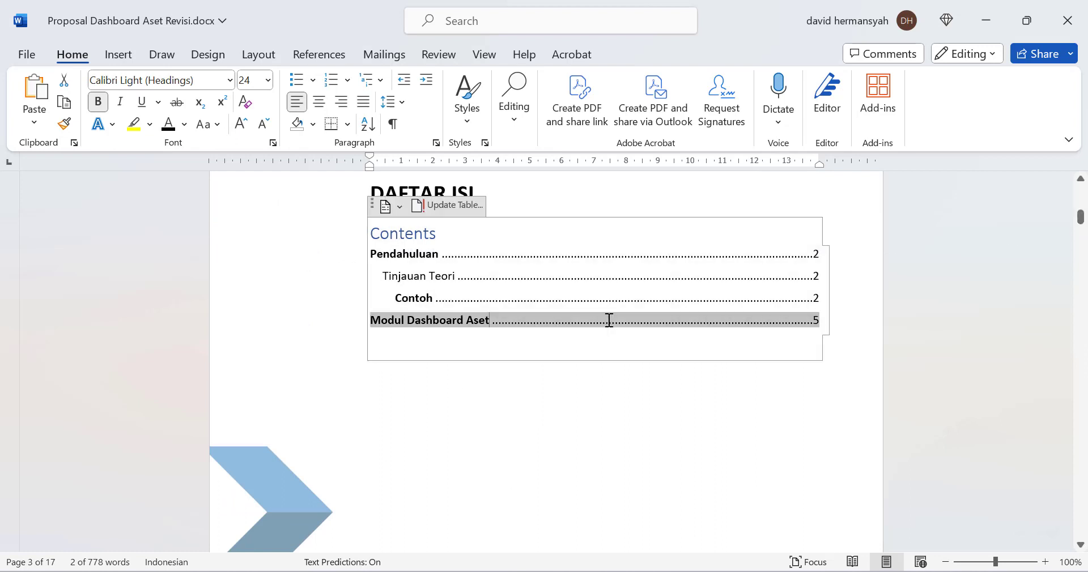
pyautogui.click(471, 212)
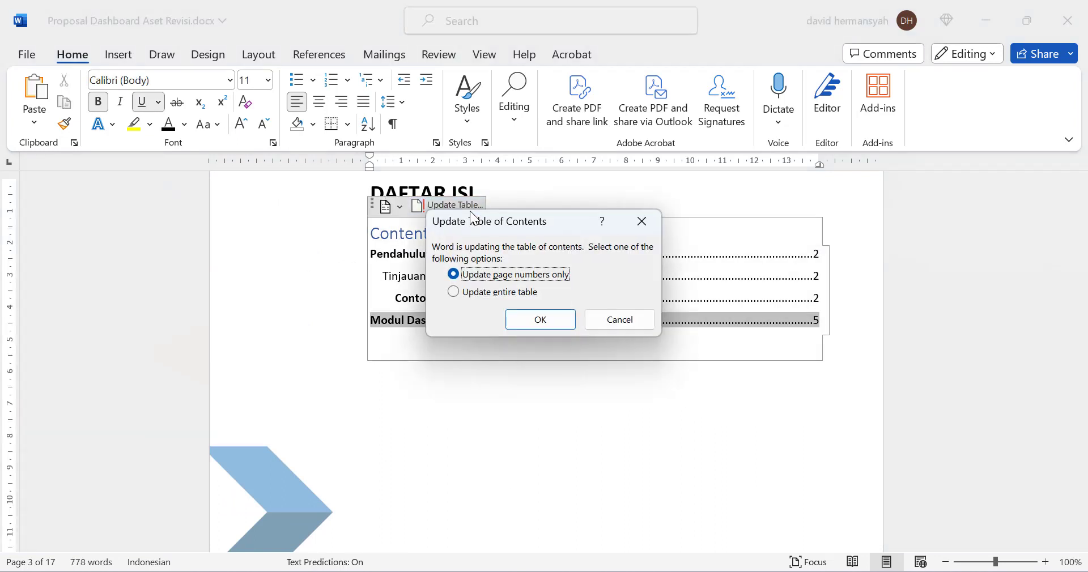
pyautogui.click(502, 288)
pyautogui.click(542, 316)
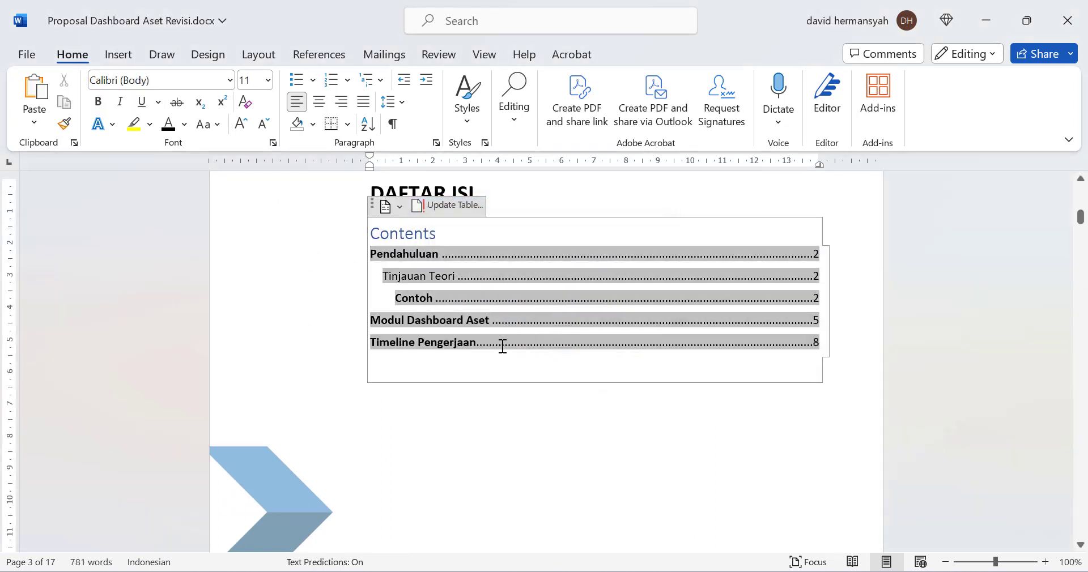
pyautogui.press('Down')
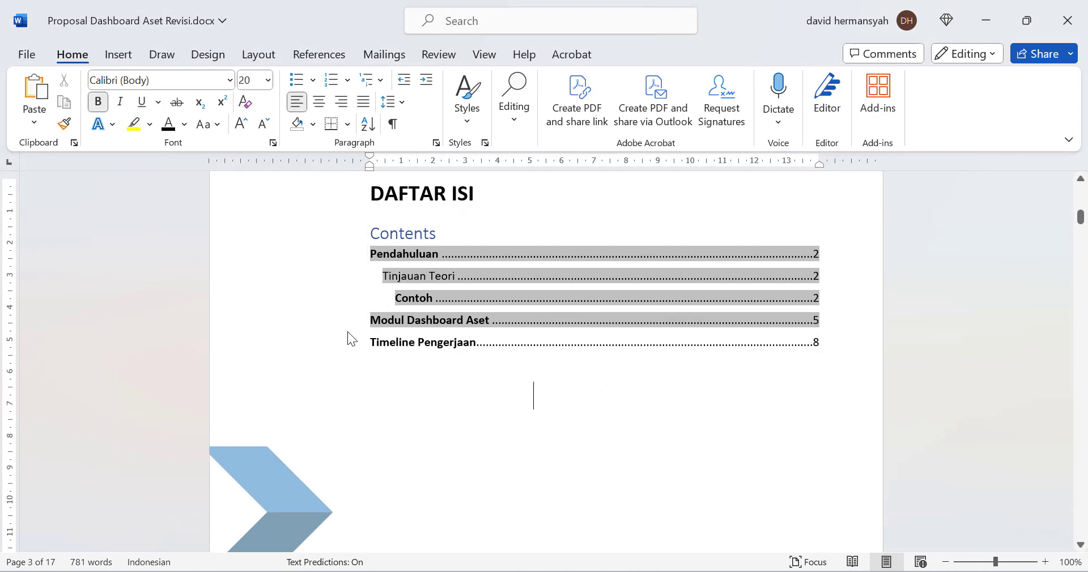
# Step: Delete the "Contents" title text above the table of contents entries
pyautogui.click(427, 234)
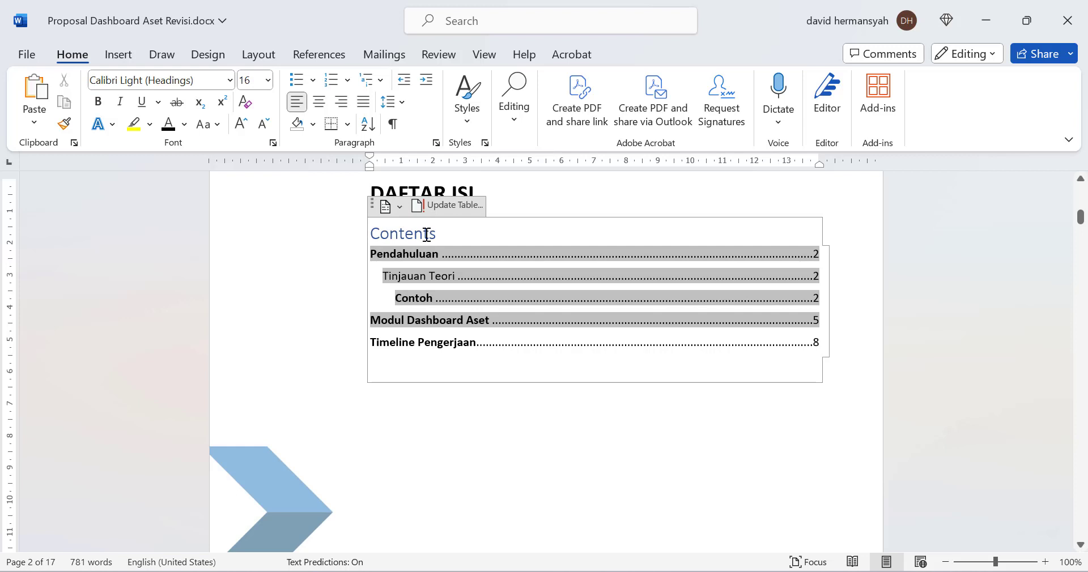
pyautogui.moveTo(427, 234); pyautogui.dragTo(371, 235)
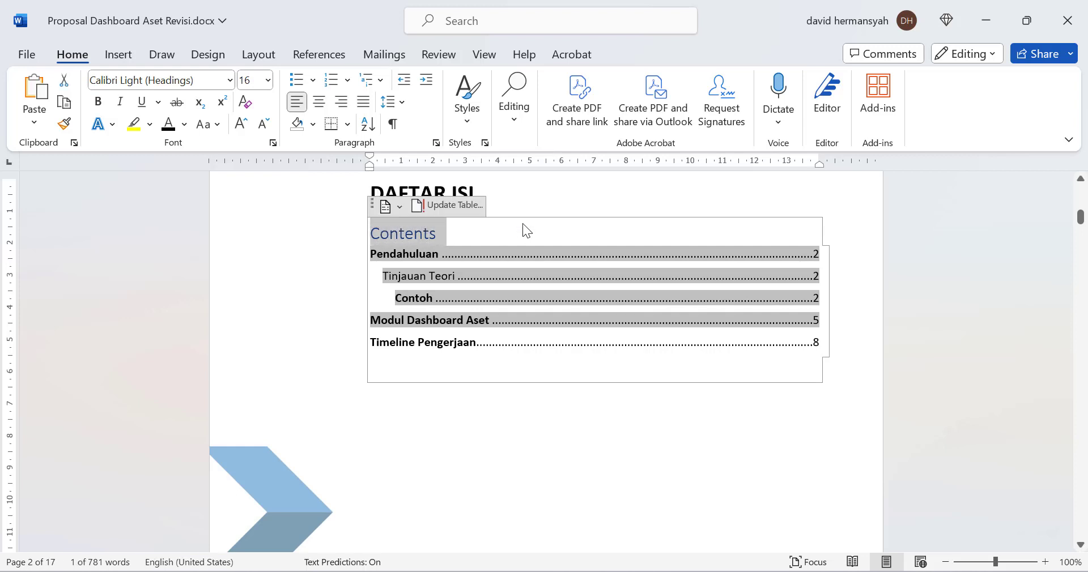
pyautogui.press('Right')
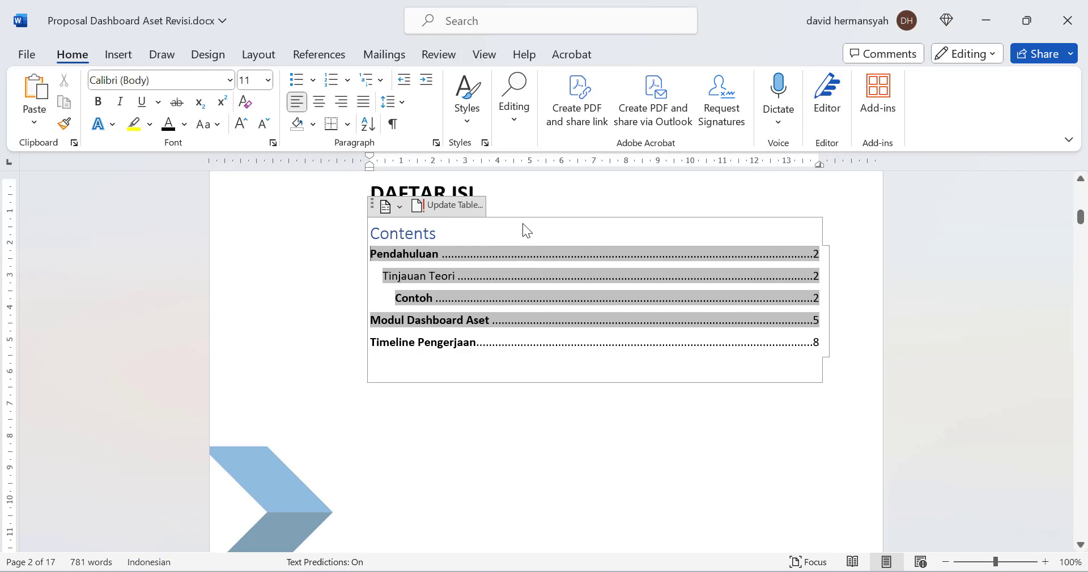
pyautogui.click(415, 234)
pyautogui.press('BackSpace')
pyautogui.press('BackSpace')
pyautogui.press('BackSpace')
pyautogui.press('BackSpace')
pyautogui.press('BackSpace')
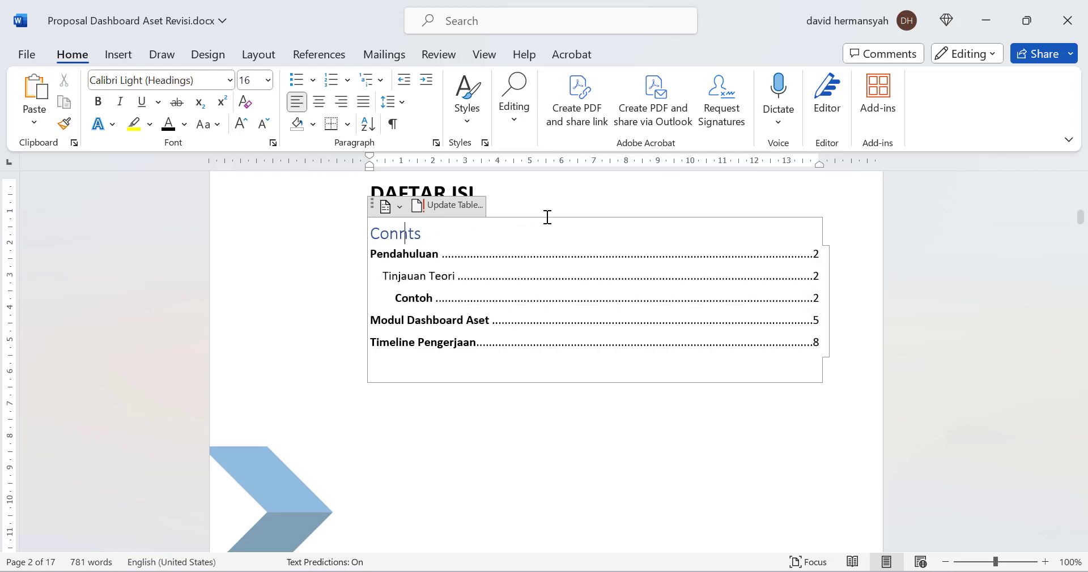
pyautogui.press('Delete')
pyautogui.press('Delete')
pyautogui.click(601, 435)
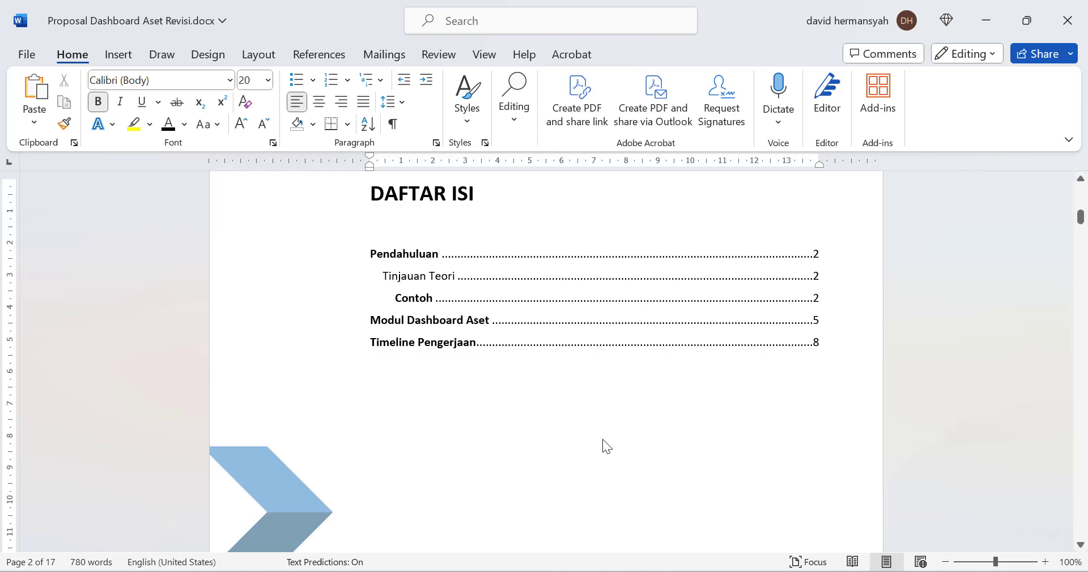
pyautogui.click(748, 571)
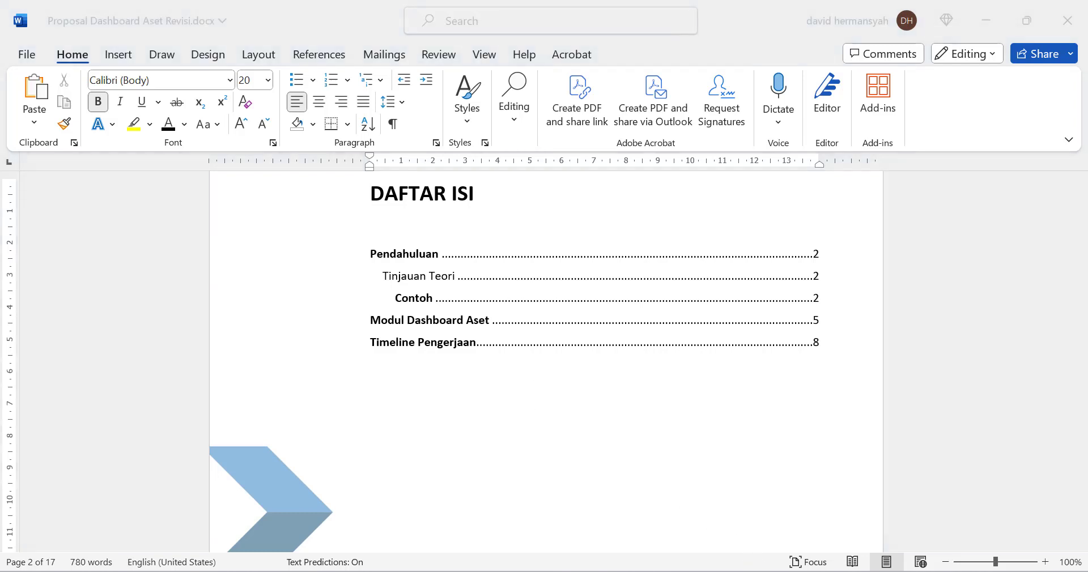